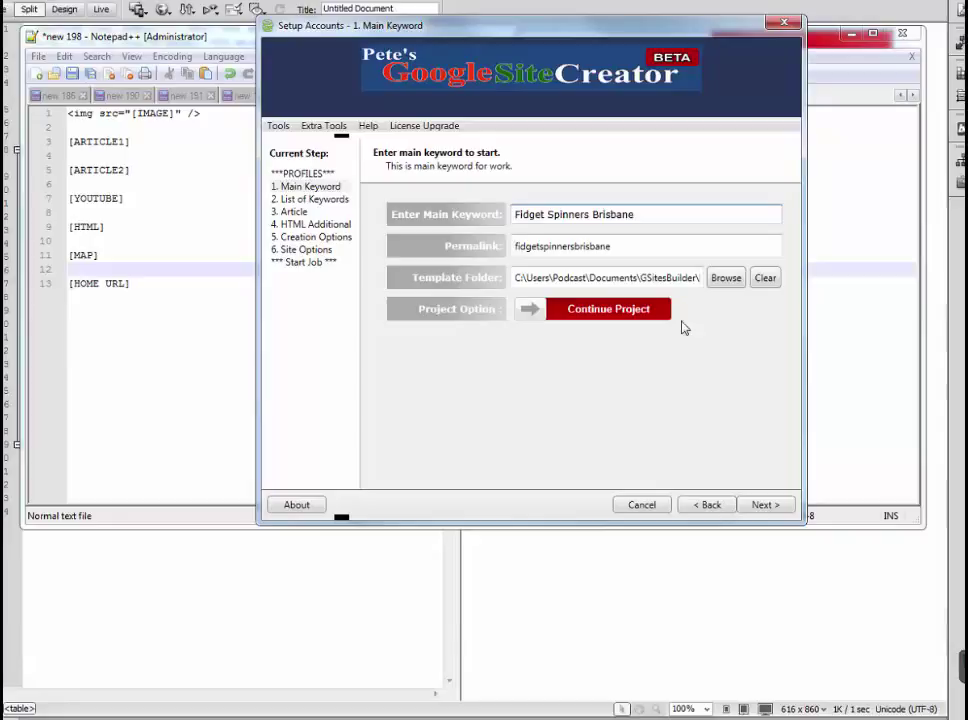
Advance the setup wizard past the main keyword and the keyword list to the Article page
{"action": "left_click", "coordinate": [766, 506]}
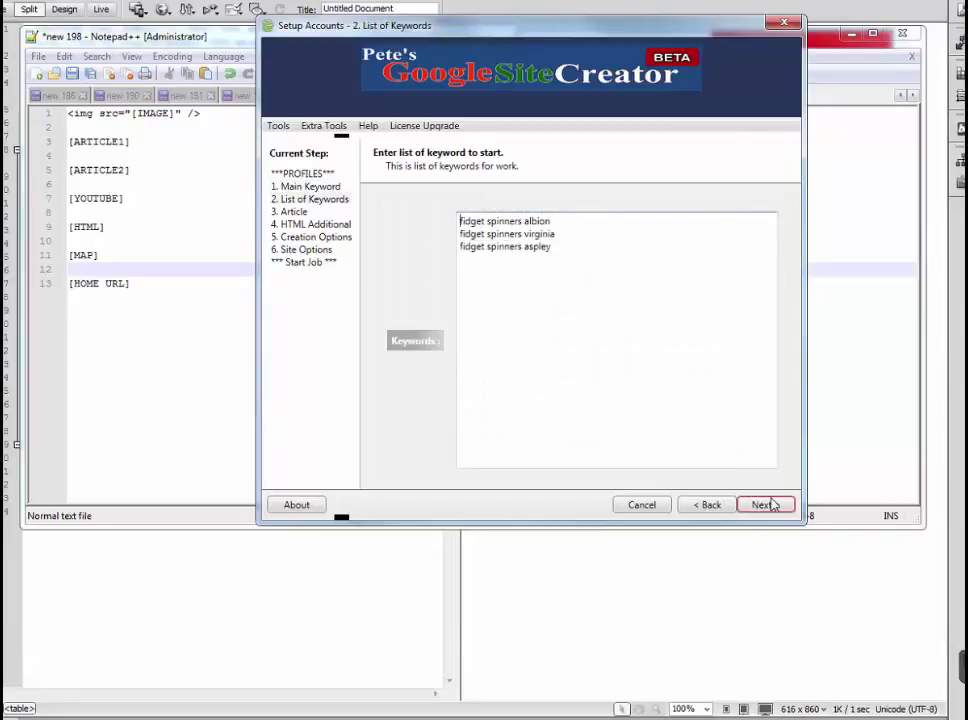
{"action": "left_click", "coordinate": [770, 505]}
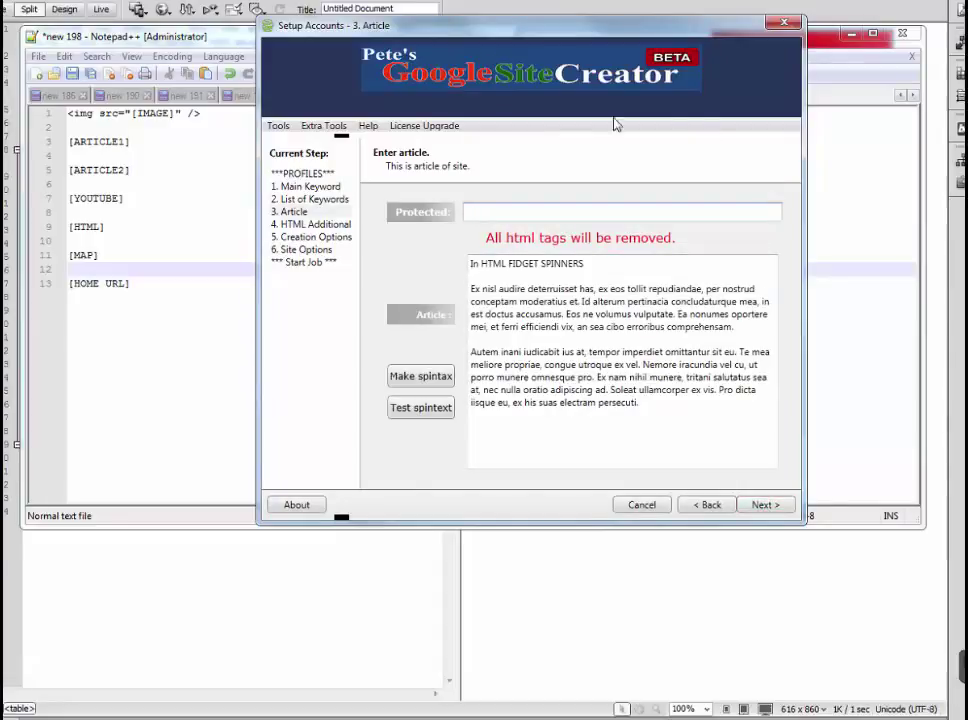
Switch to Notepad++ and examine the [IMAGE] tag line and the [ARTICLE1] and [ARTICLE2] placeholders in the template list
{"action": "left_click", "coordinate": [190, 43]}
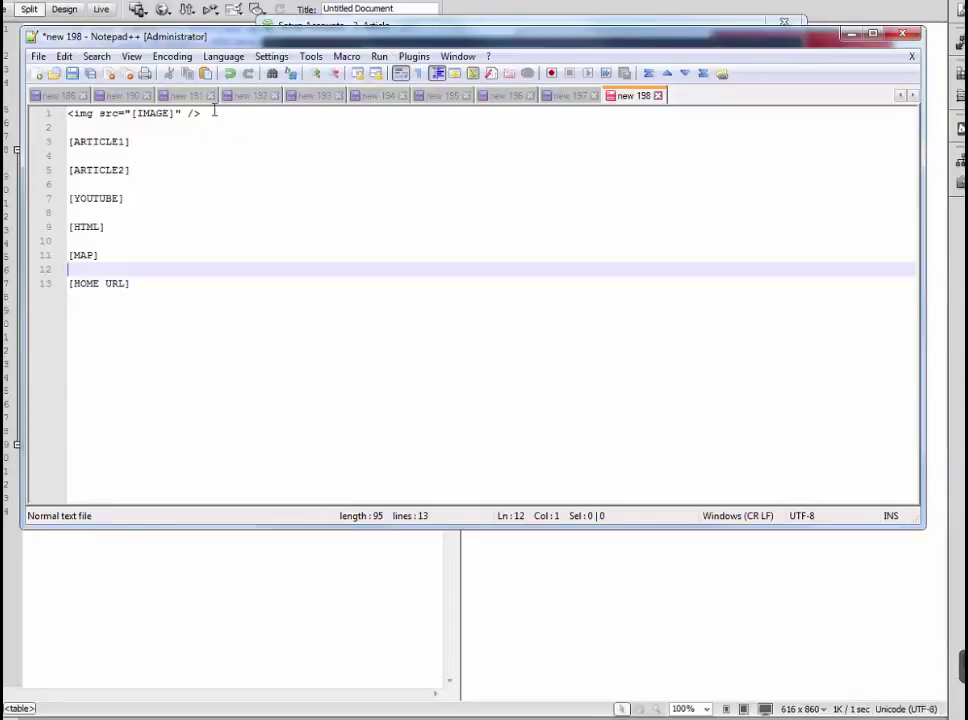
{"action": "left_click_drag", "start_coordinate": [204, 114], "coordinate": [62, 115]}
{"action": "left_click_drag", "start_coordinate": [131, 114], "coordinate": [176, 114]}
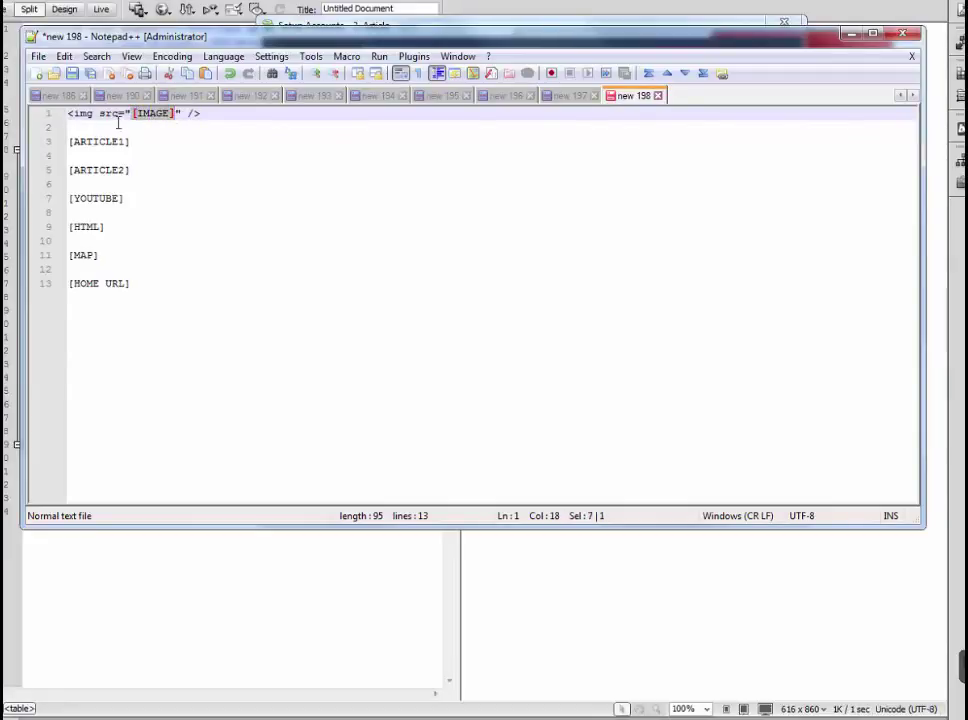
{"action": "left_click", "coordinate": [70, 113]}
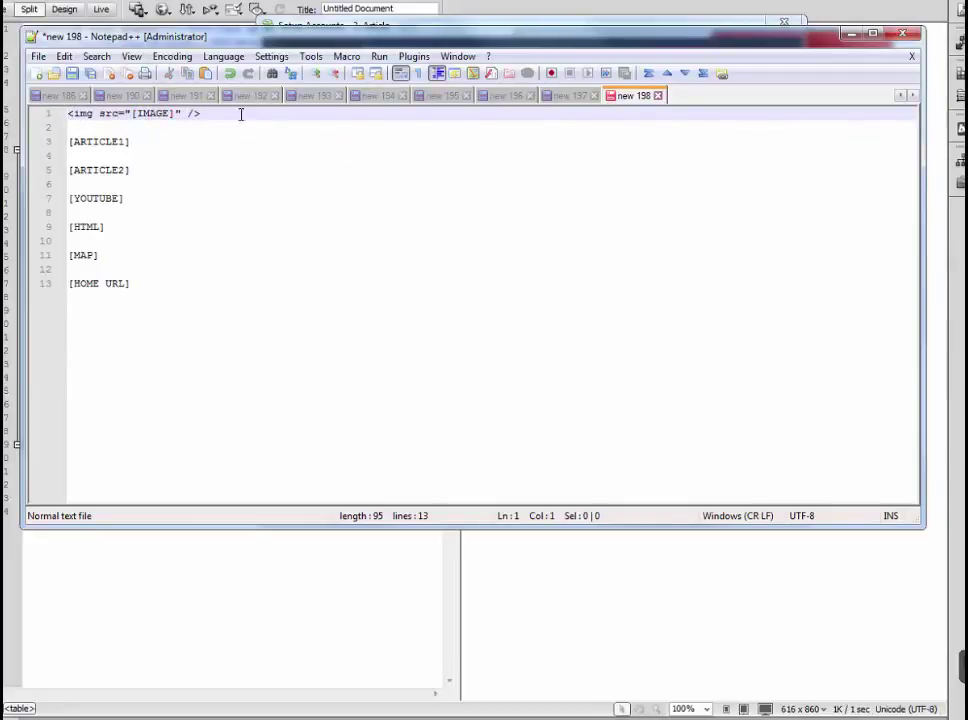
{"action": "left_click_drag", "start_coordinate": [205, 113], "coordinate": [58, 113]}
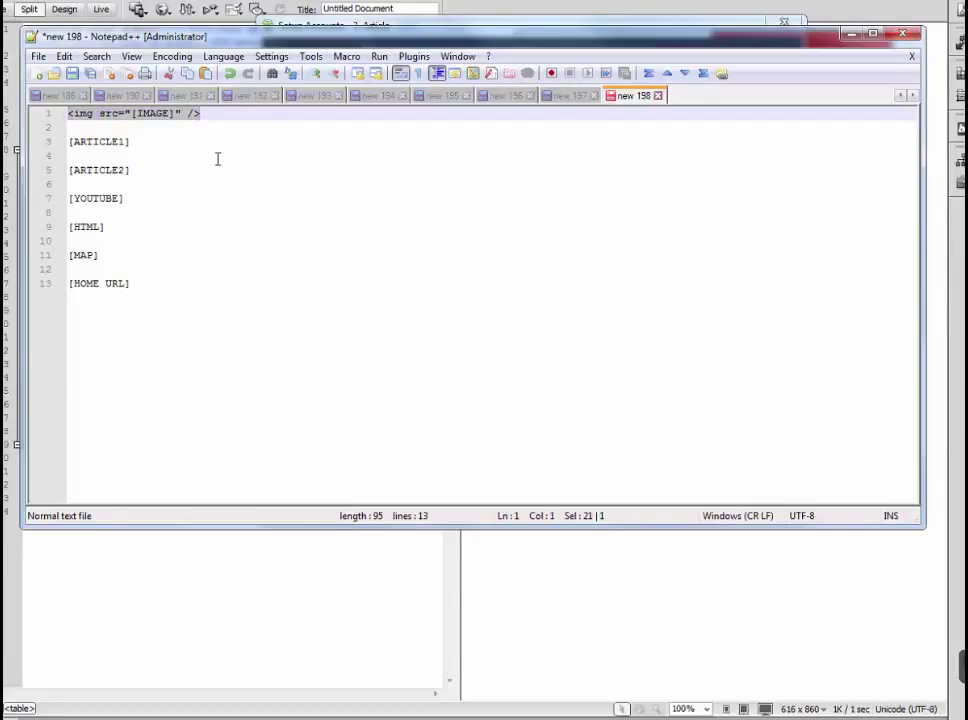
{"action": "left_click", "coordinate": [136, 142]}
{"action": "key", "text": "ctrl+shift+Left"}
{"action": "key", "text": "ctrl+shift+Left"}
{"action": "key", "text": "ctrl+shift+Left"}
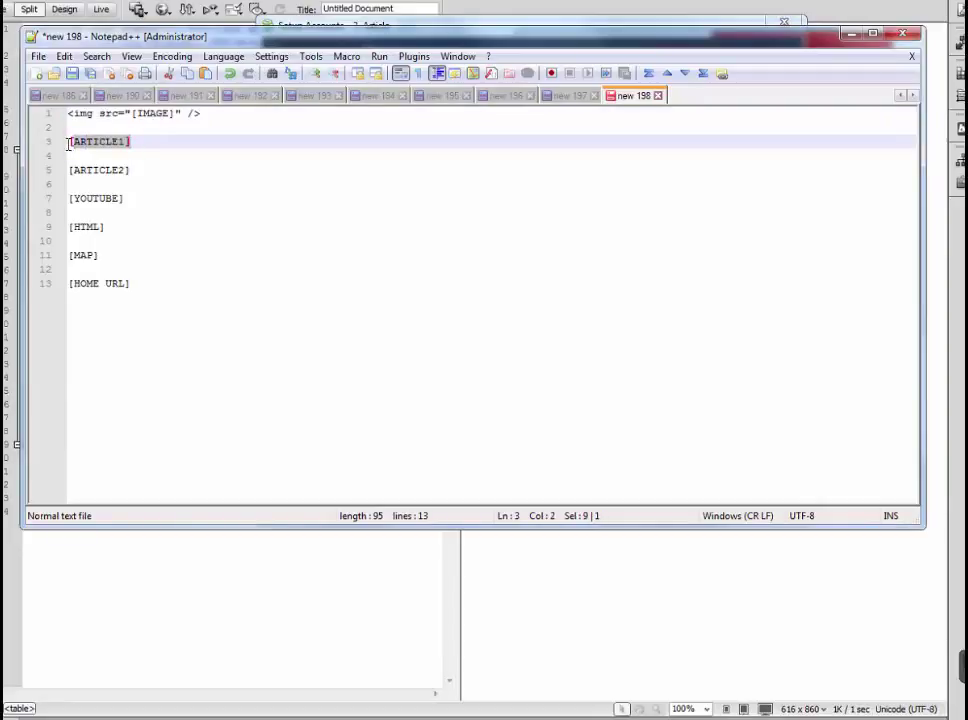
{"action": "left_click", "coordinate": [132, 169]}
{"action": "key", "text": "ctrl+shift+Left"}
{"action": "key", "text": "ctrl+shift+Left"}
{"action": "key", "text": "ctrl+shift+Left"}
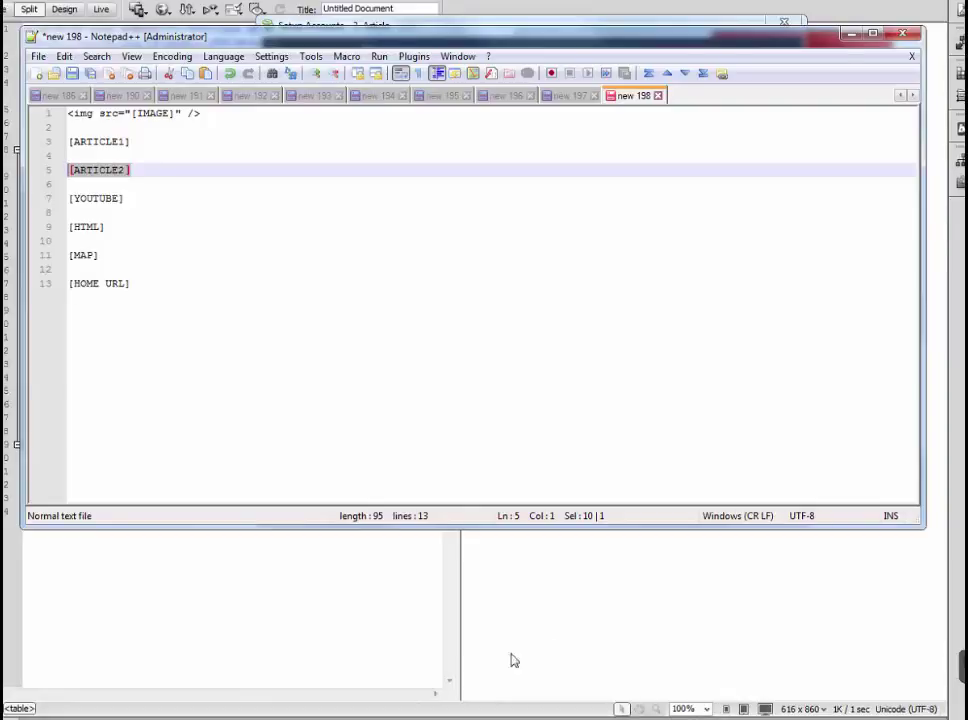
View the table template in Dreamweaver, and review the article's heading line and body paragraphs in Google Site Creator
{"action": "left_click", "coordinate": [392, 587]}
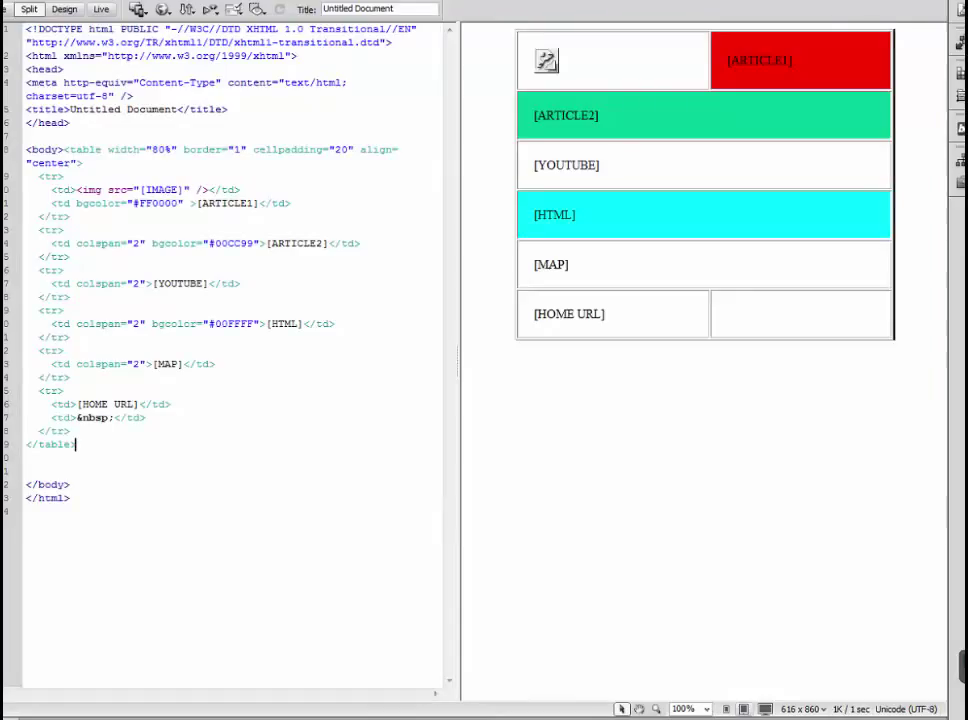
{"action": "left_click", "coordinate": [657, 530]}
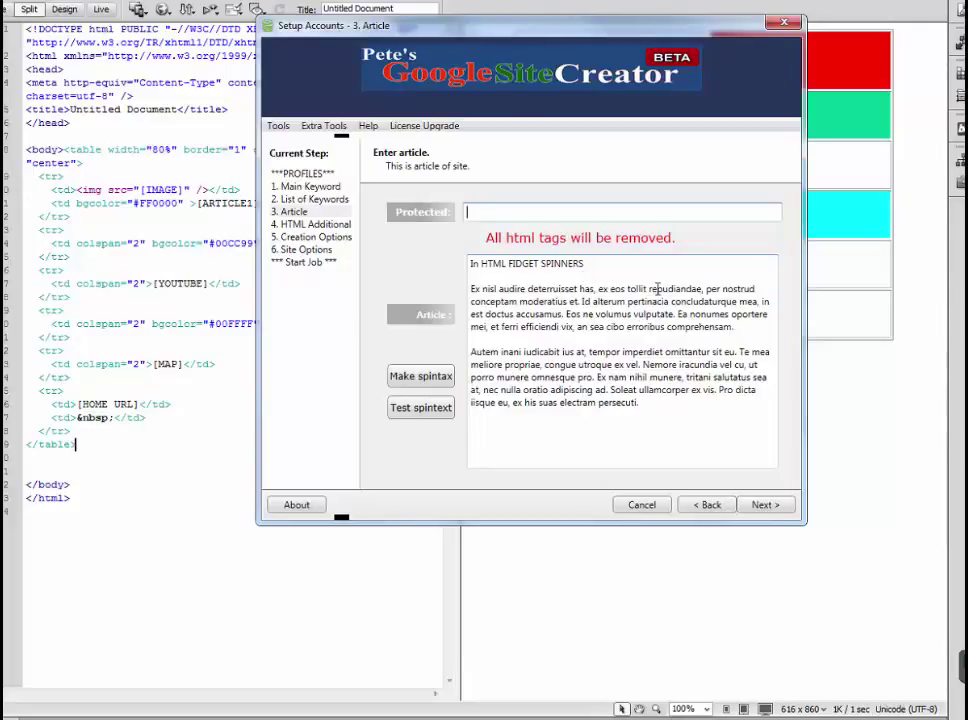
{"action": "triple_click", "coordinate": [597, 266]}
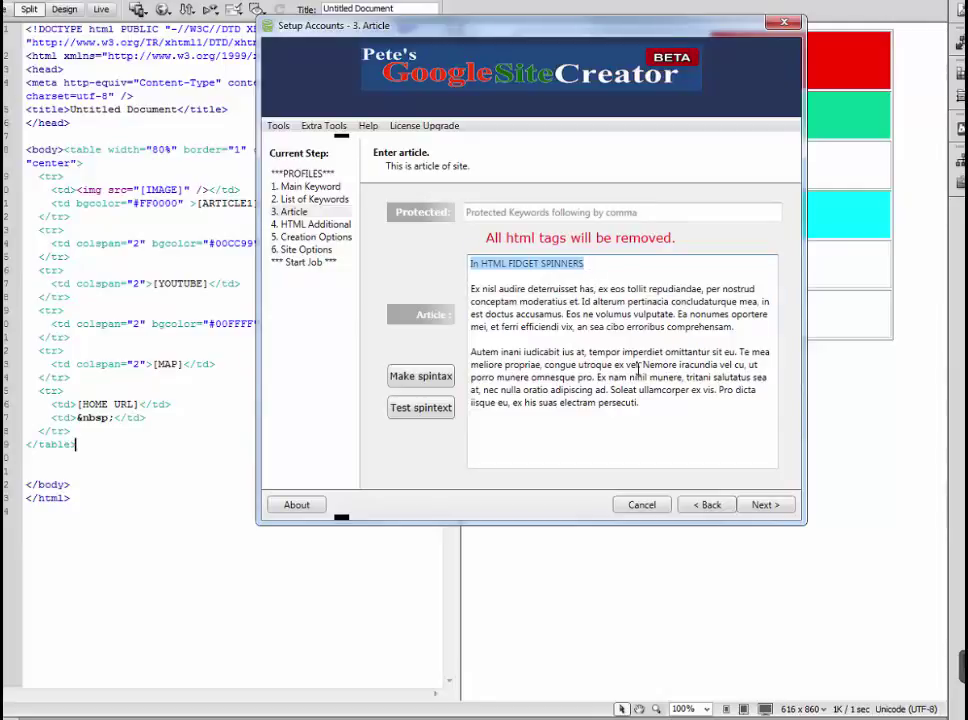
{"action": "double_click", "coordinate": [646, 402]}
{"action": "left_click", "coordinate": [471, 288], "text": "shift"}
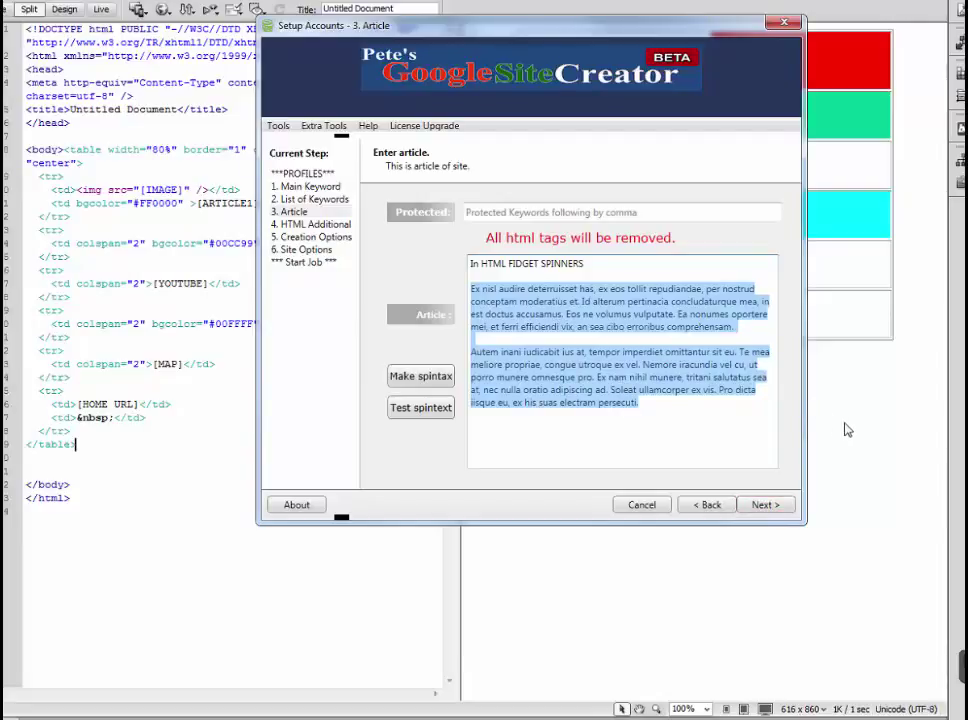
Switch to Dreamweaver and highlight the whole table code from its opening tag to its closing tag
{"action": "key", "text": "alt+Tab"}
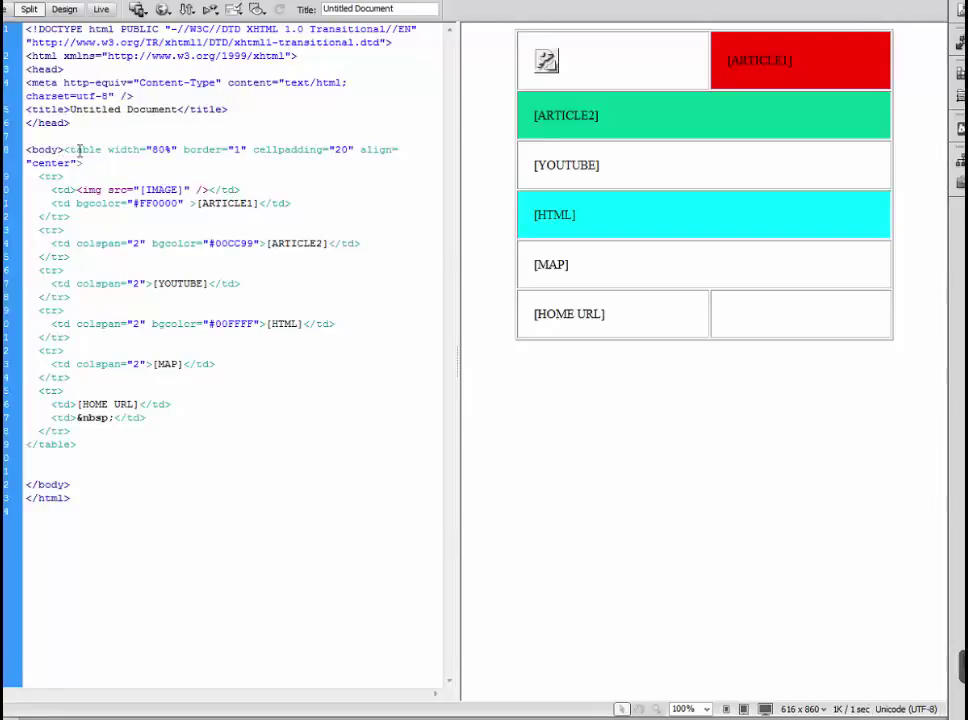
{"action": "left_click_drag", "start_coordinate": [62, 150], "coordinate": [63, 177]}
{"action": "left_click_drag", "start_coordinate": [177, 358], "coordinate": [130, 454]}
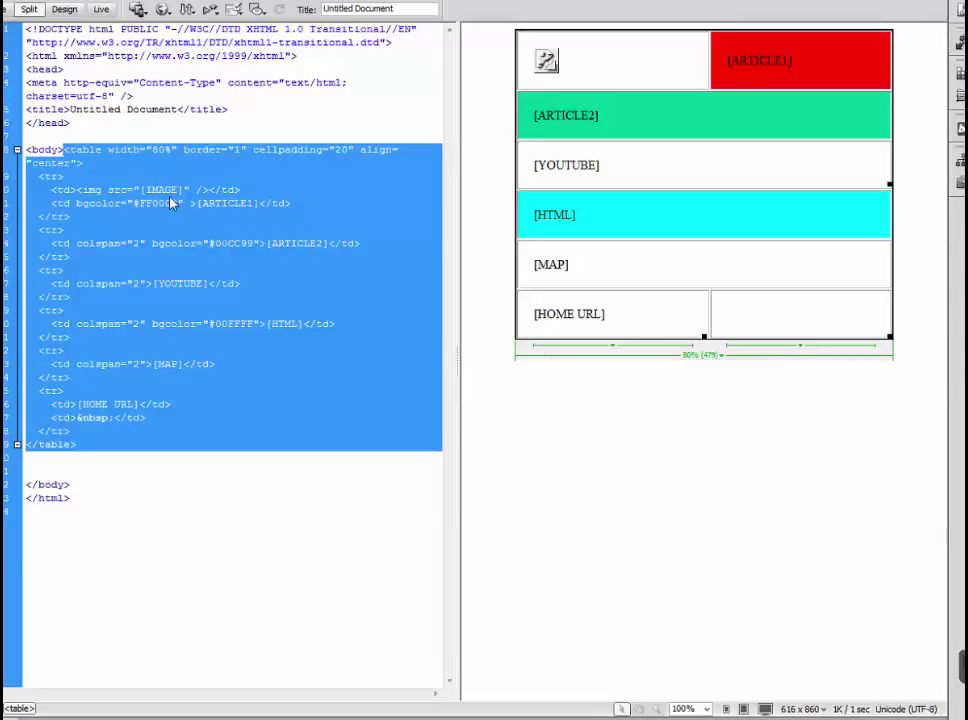
Set the table's width to 800 and its border to 0 in the code, and refresh the design preview
{"action": "left_click", "coordinate": [291, 204]}
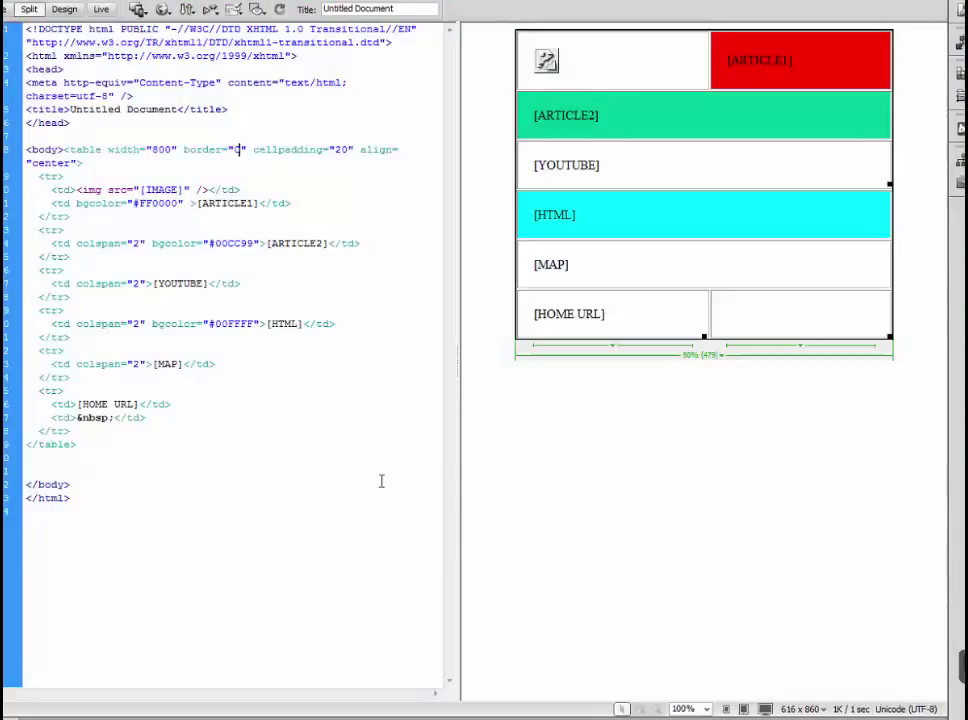
{"action": "left_click", "coordinate": [238, 149]}
{"action": "double_click", "coordinate": [155, 149]}
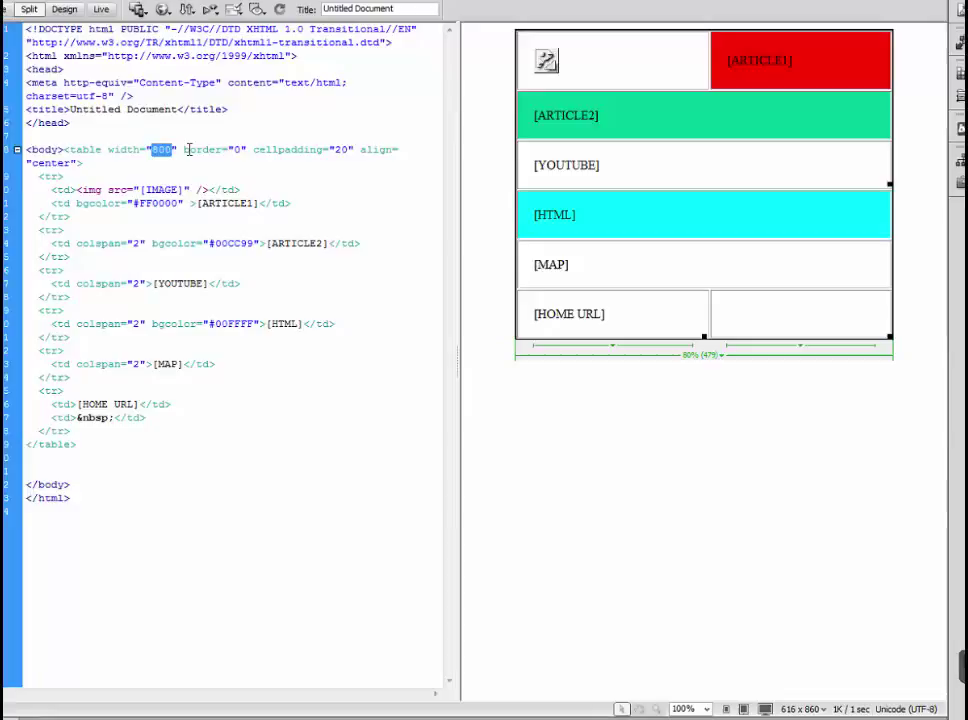
{"action": "left_click", "coordinate": [188, 150]}
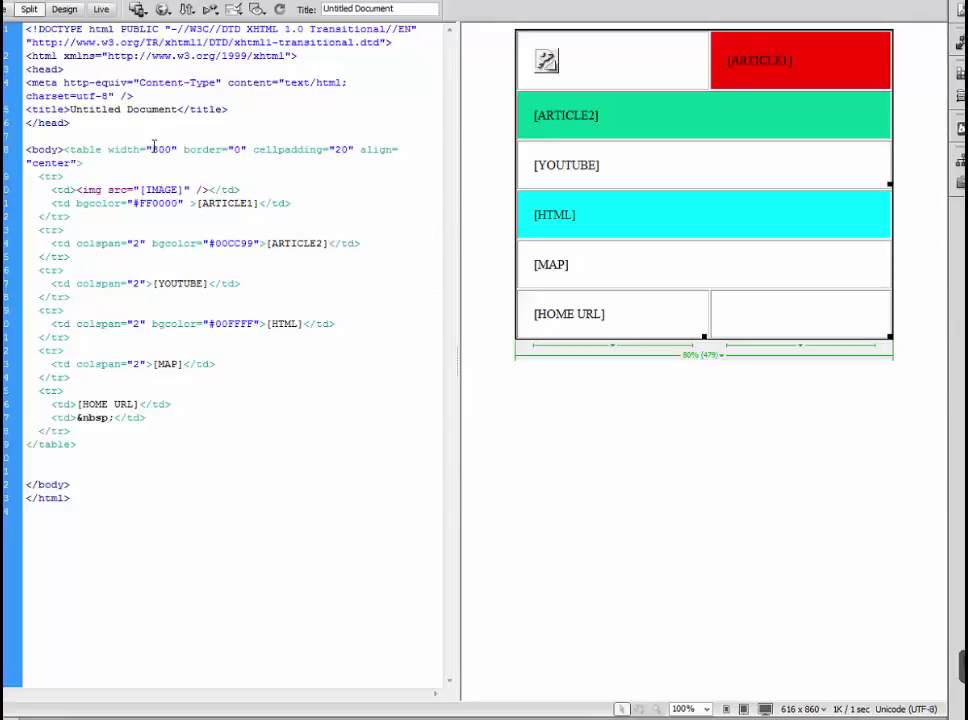
{"action": "left_click_drag", "start_coordinate": [153, 149], "coordinate": [171, 149]}
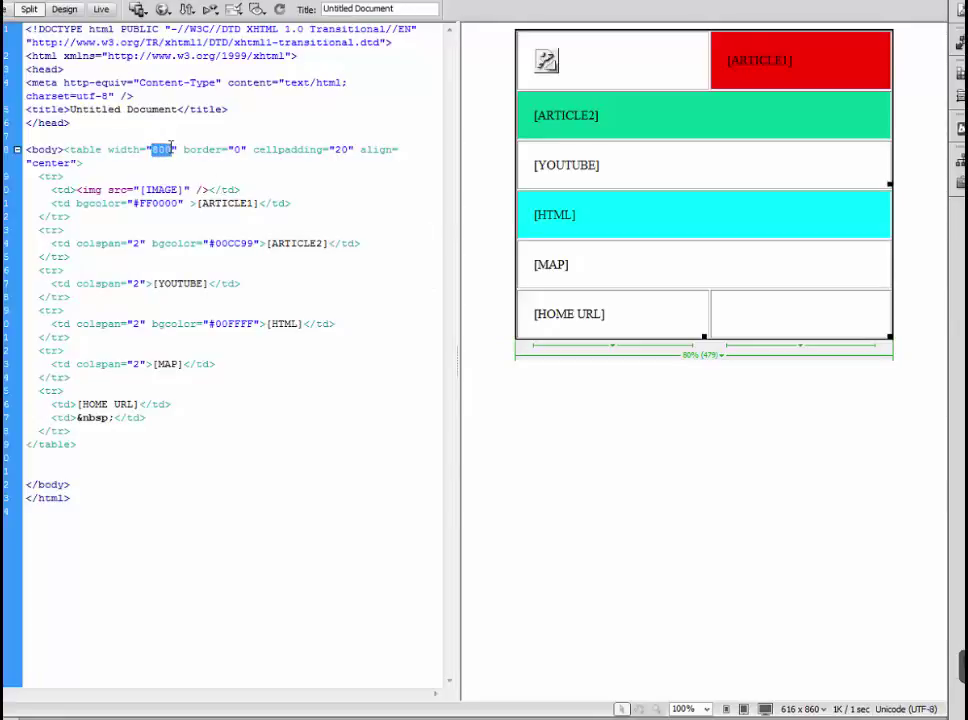
{"action": "left_click", "coordinate": [366, 311]}
{"action": "left_click", "coordinate": [547, 64]}
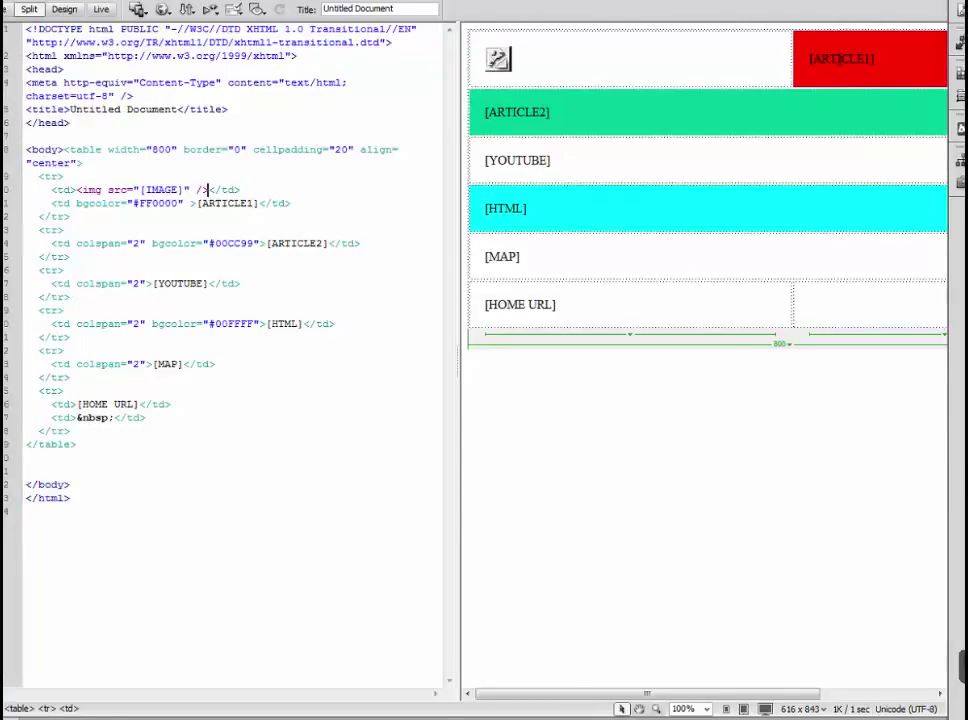
Compare the template's [ARTICLE1] and [ARTICLE2] cells with the article's body paragraphs in Google Site Creator
{"action": "left_click", "coordinate": [878, 58]}
{"action": "left_click_drag", "start_coordinate": [560, 112], "coordinate": [484, 112]}
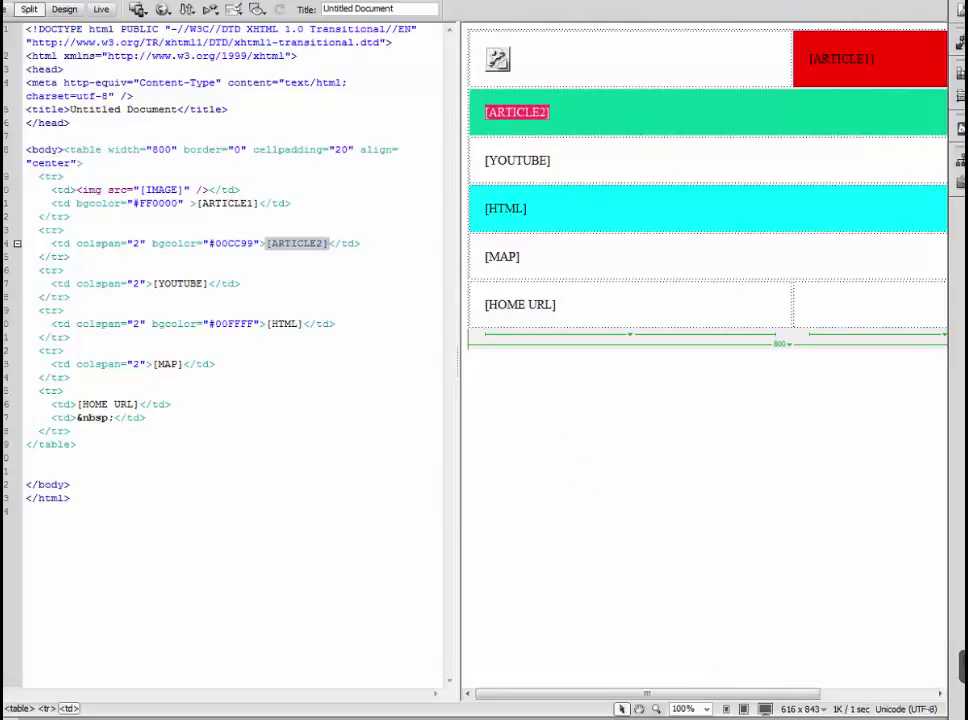
{"action": "key", "text": "alt+Tab"}
{"action": "left_click", "coordinate": [648, 403]}
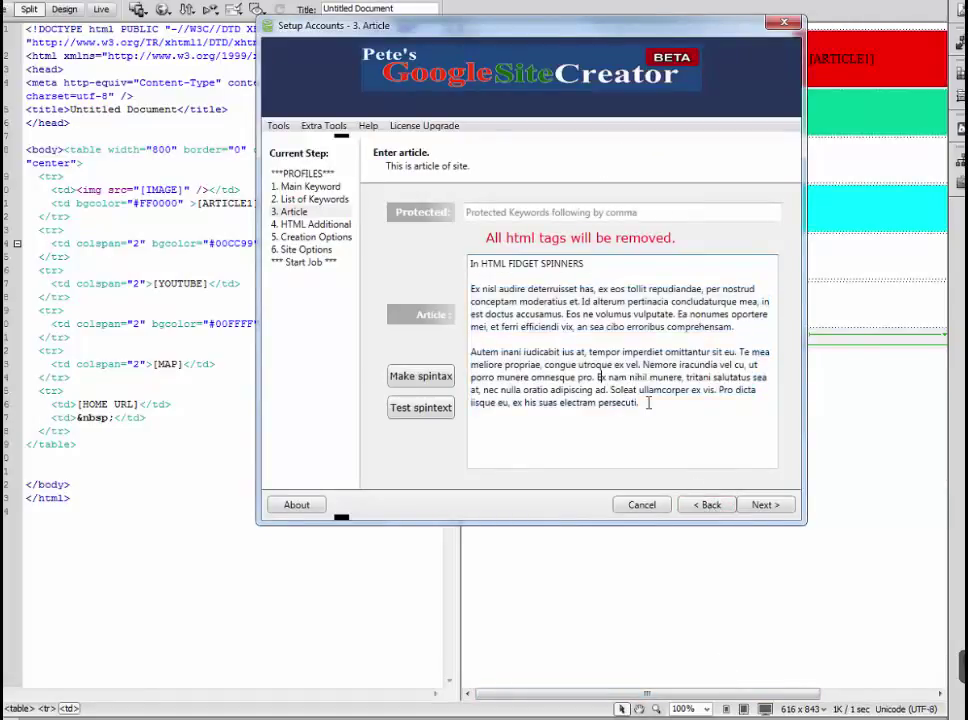
{"action": "left_click_drag", "start_coordinate": [640, 403], "coordinate": [471, 288]}
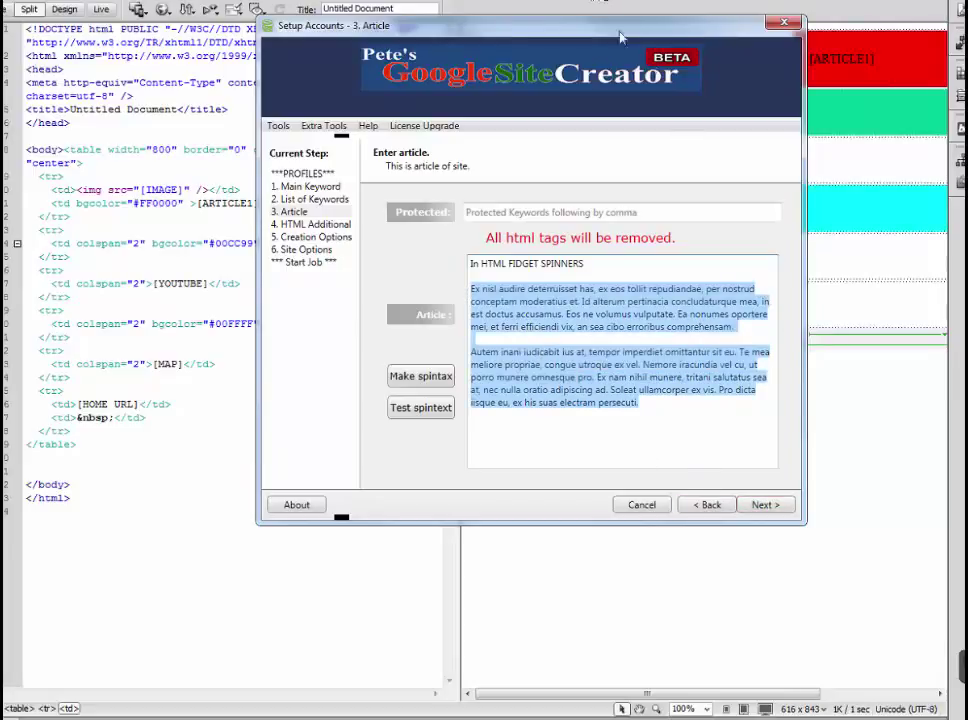
{"action": "left_click", "coordinate": [530, 3]}
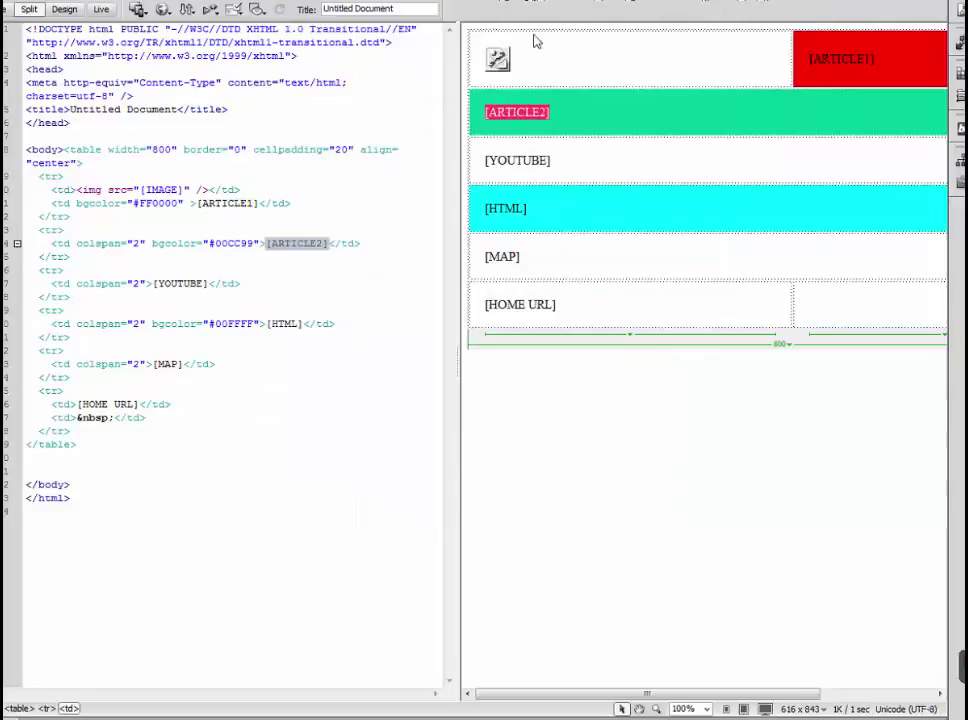
Check the [YOUTUBE] and [HTML] placeholders, and advance Google Site Creator's wizard to HTML Additional to review its body text
{"action": "left_click_drag", "start_coordinate": [551, 161], "coordinate": [479, 159]}
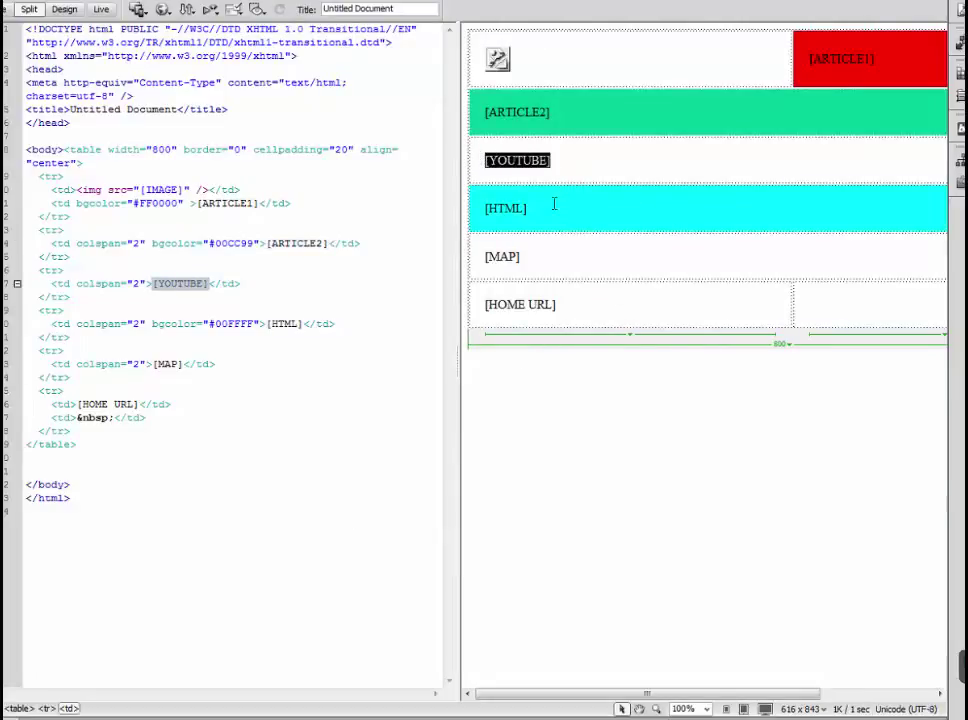
{"action": "left_click_drag", "start_coordinate": [543, 206], "coordinate": [483, 208]}
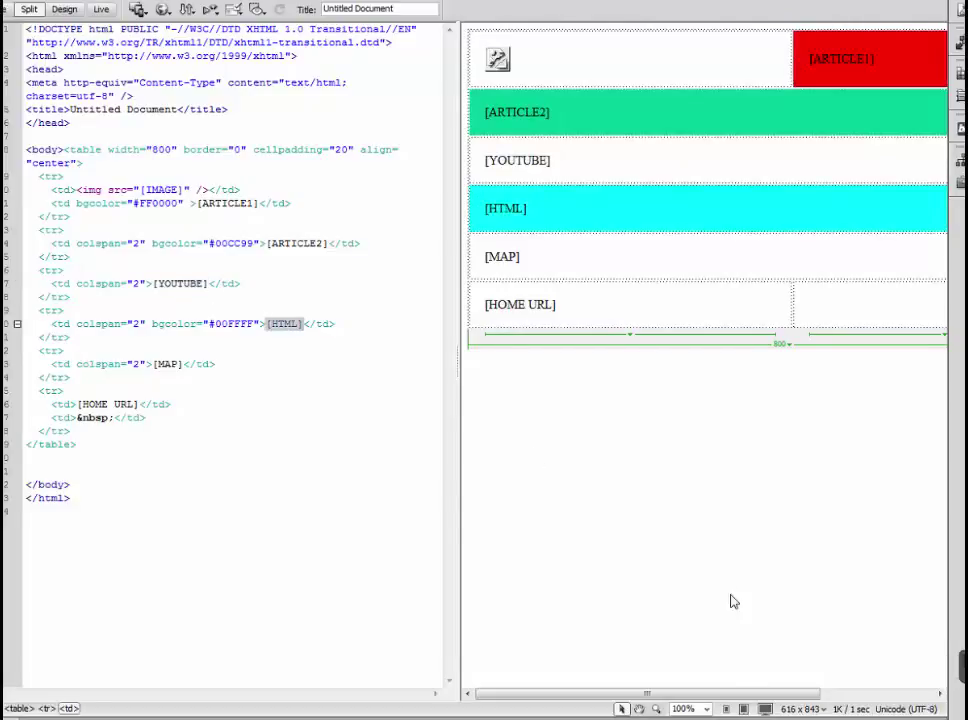
{"action": "key", "text": "alt+Tab"}
{"action": "left_click", "coordinate": [728, 395]}
{"action": "key", "text": "Return"}
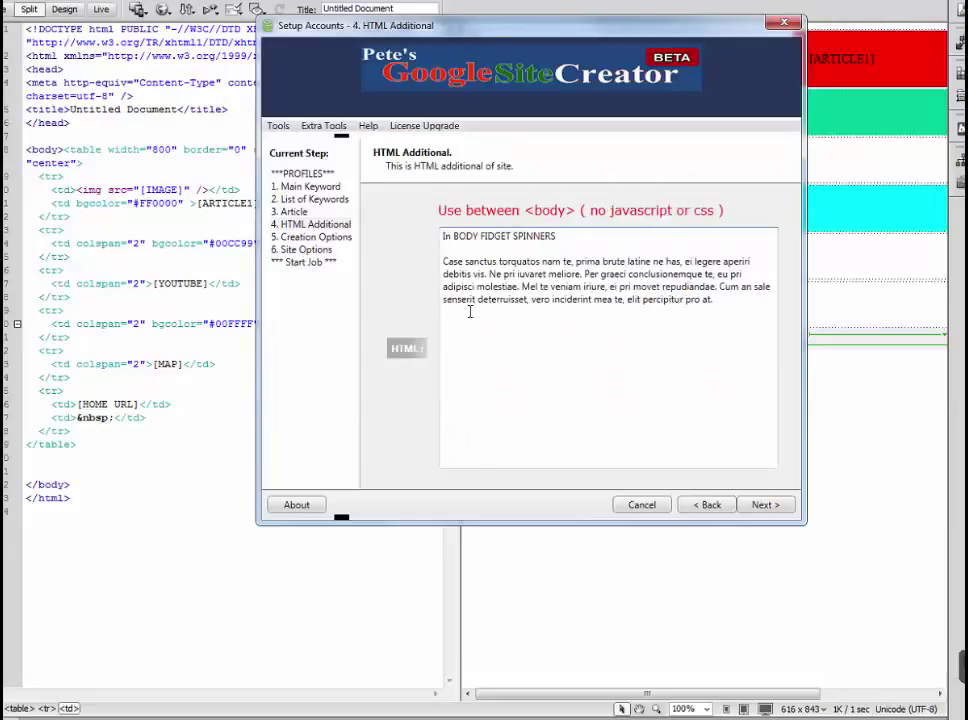
{"action": "left_click_drag", "start_coordinate": [716, 302], "coordinate": [445, 233]}
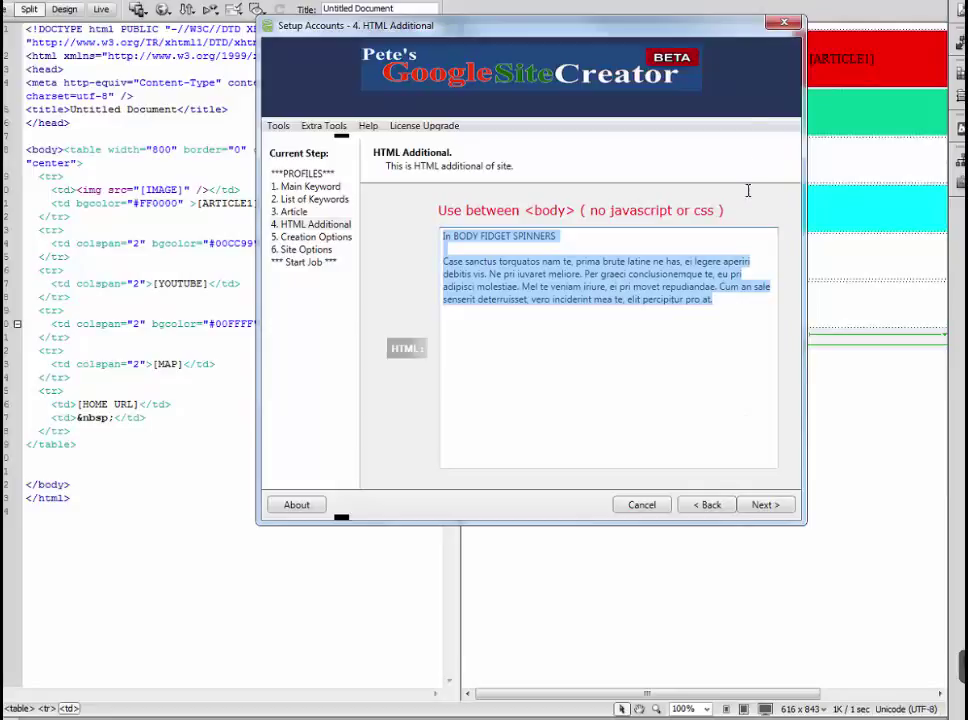
Return to Dreamweaver and examine the [MAP] and [HOME URL] placeholders in the table template
{"action": "left_click", "coordinate": [869, 281]}
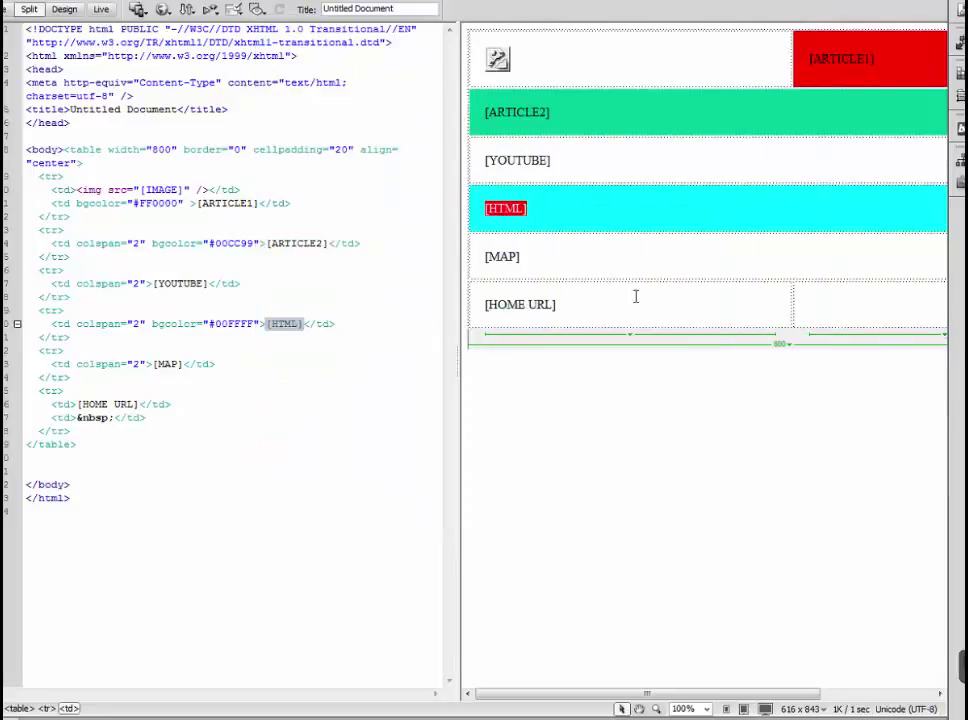
{"action": "left_click", "coordinate": [550, 256]}
{"action": "left_click_drag", "start_coordinate": [522, 256], "coordinate": [486, 256]}
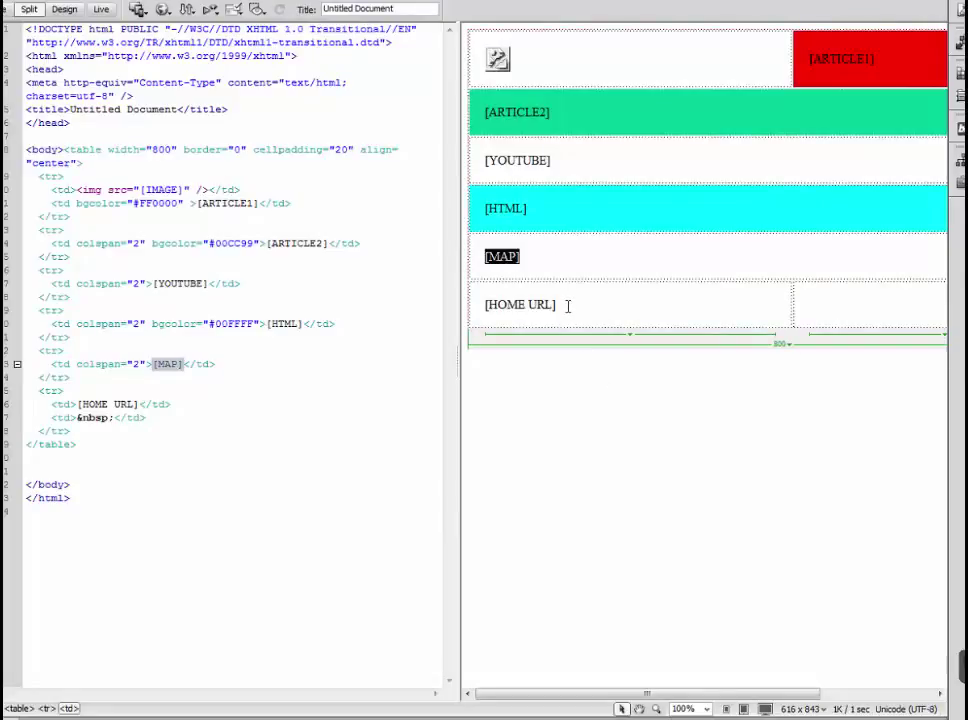
{"action": "left_click_drag", "start_coordinate": [567, 306], "coordinate": [486, 304]}
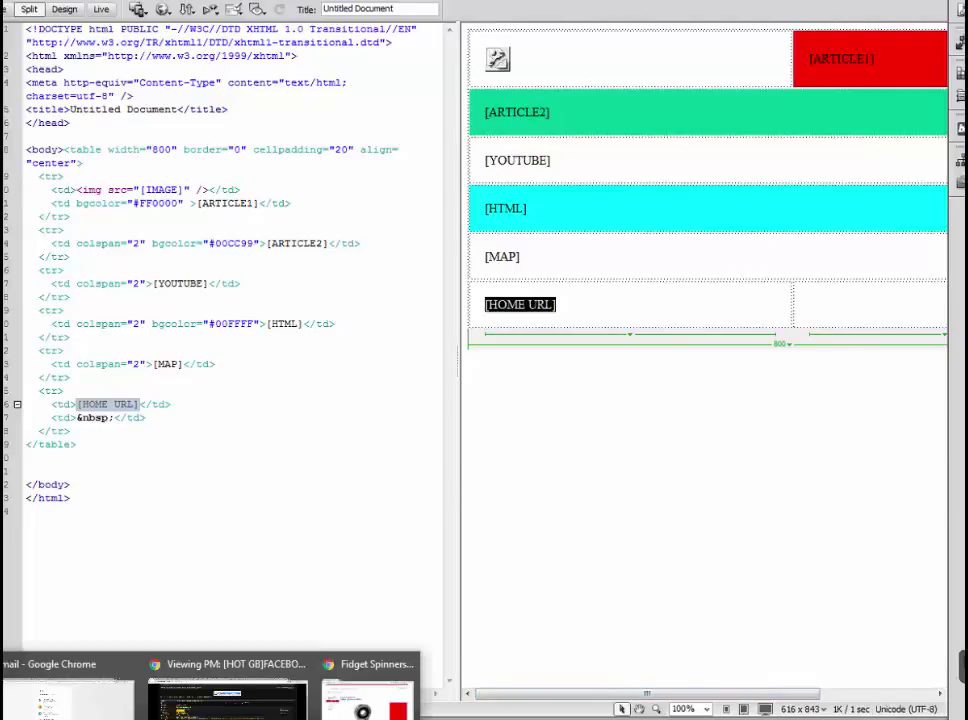
Switch to Chrome and examine the article text in the red and green cells of the generated Fidget Spinners Albion page
{"action": "left_click", "coordinate": [365, 690]}
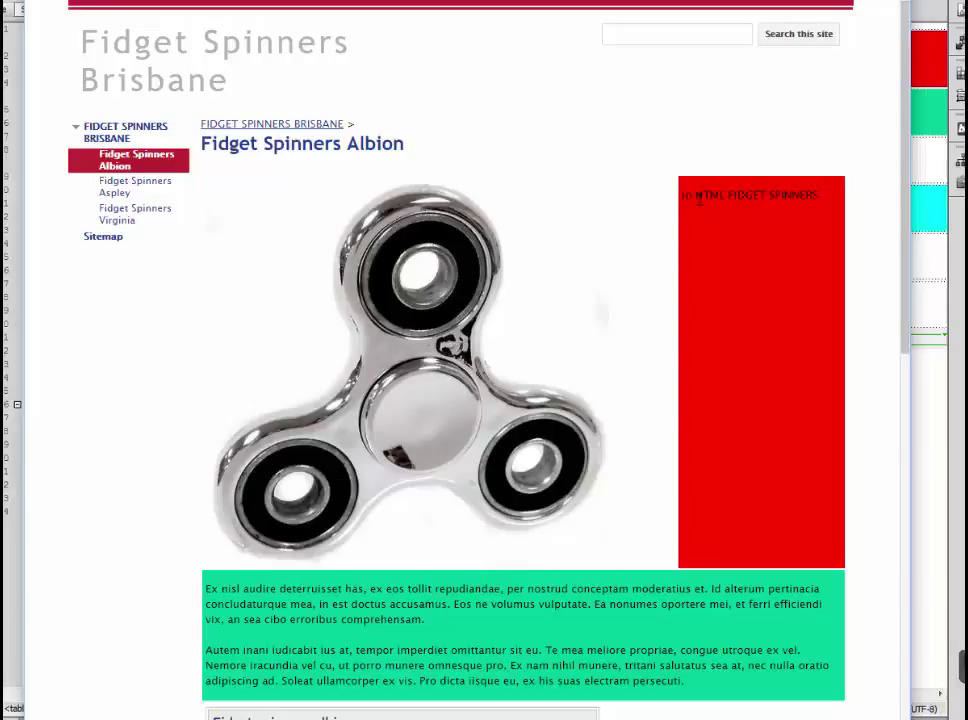
{"action": "left_click_drag", "start_coordinate": [694, 194], "coordinate": [811, 194]}
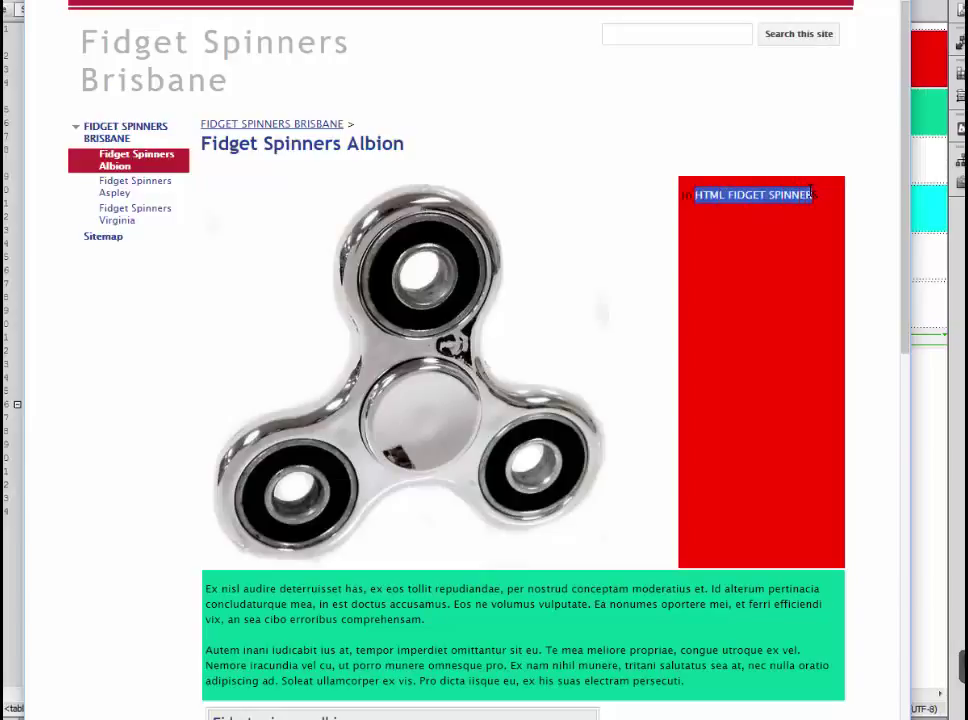
{"action": "scroll", "coordinate": [866, 286], "scroll_direction": "down", "scroll_amount": 2}
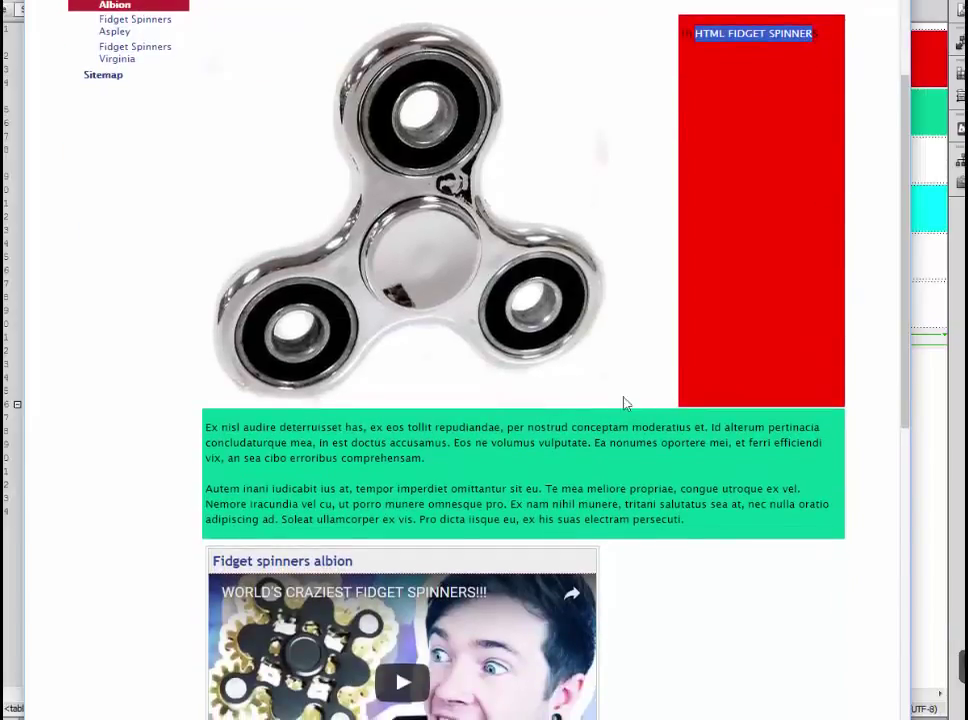
{"action": "scroll", "coordinate": [660, 412], "scroll_direction": "down", "scroll_amount": 1}
{"action": "left_click_drag", "start_coordinate": [702, 445], "coordinate": [205, 346]}
{"action": "scroll", "coordinate": [617, 451], "scroll_direction": "up", "scroll_amount": 3}
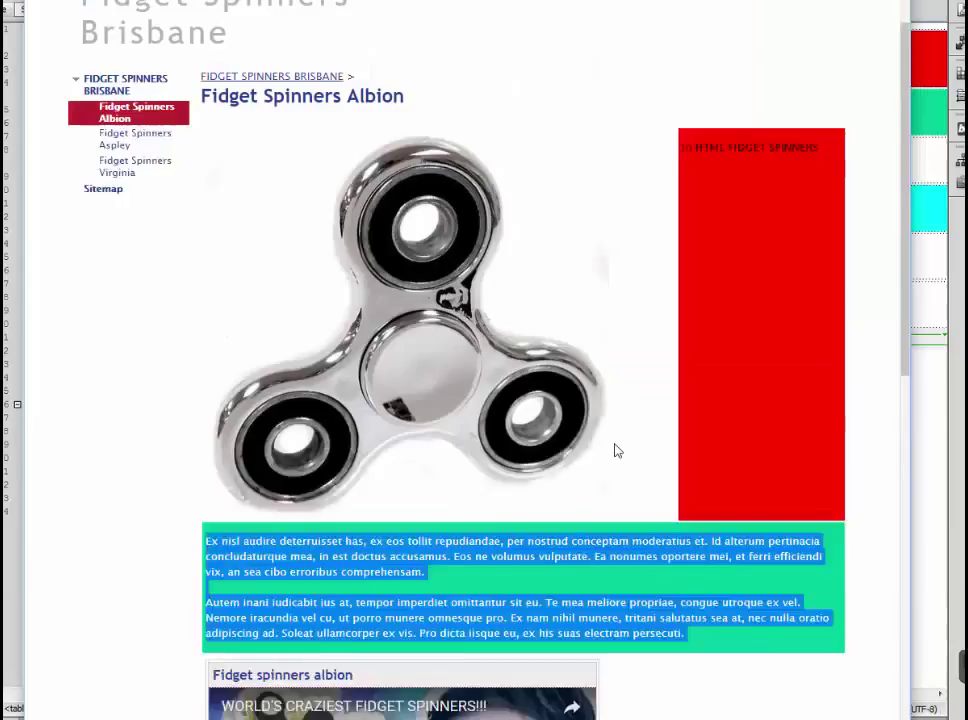
Review the embedded video, the cyan cell's HTML body text and the Brisbane map further down the generated page
{"action": "scroll", "coordinate": [617, 449], "scroll_direction": "down", "scroll_amount": 4}
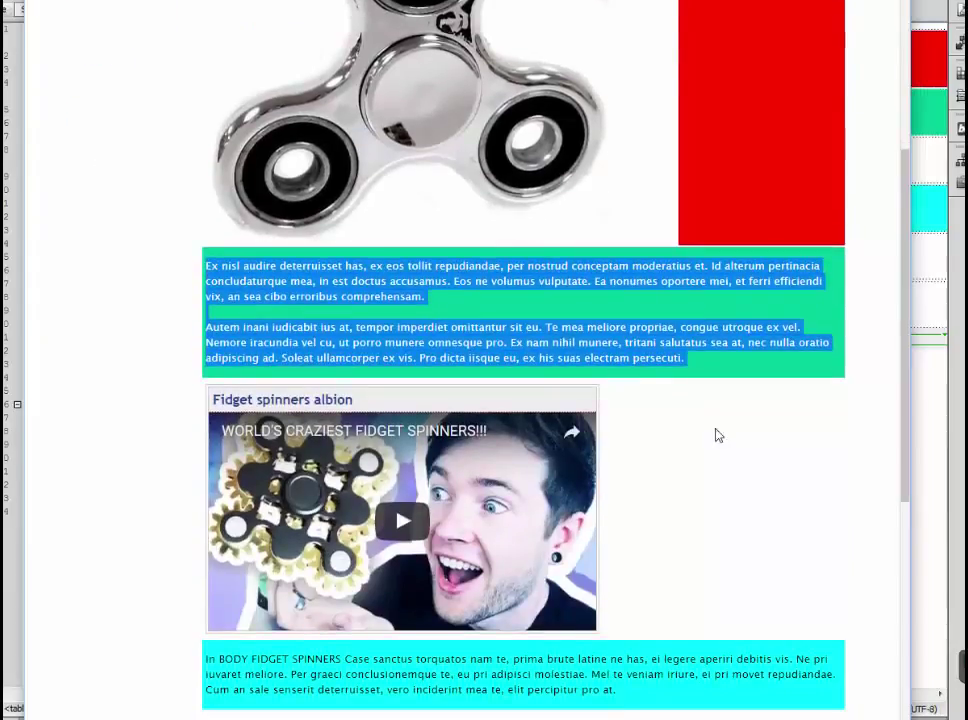
{"action": "scroll", "coordinate": [724, 415], "scroll_direction": "down", "scroll_amount": 3}
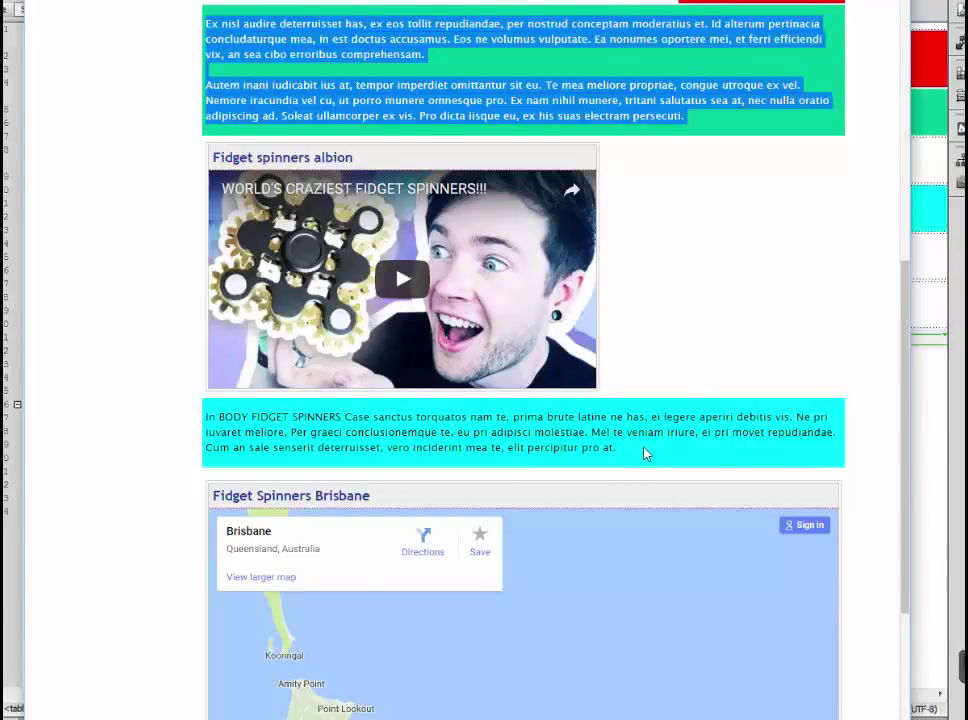
{"action": "left_click_drag", "start_coordinate": [644, 454], "coordinate": [208, 421]}
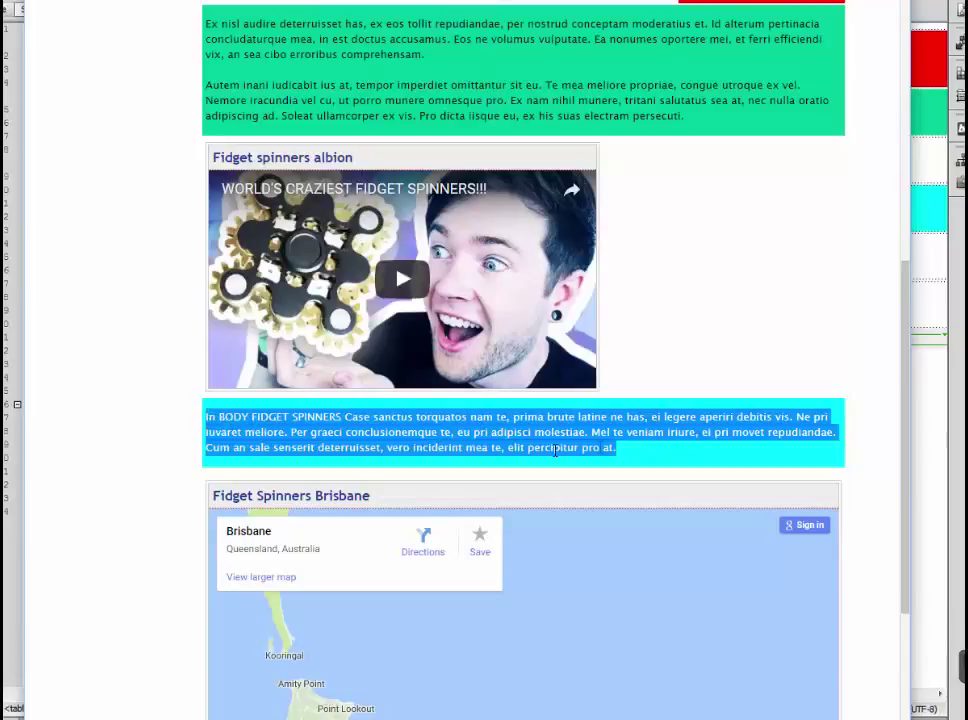
{"action": "scroll", "coordinate": [555, 450], "scroll_direction": "down", "scroll_amount": 3}
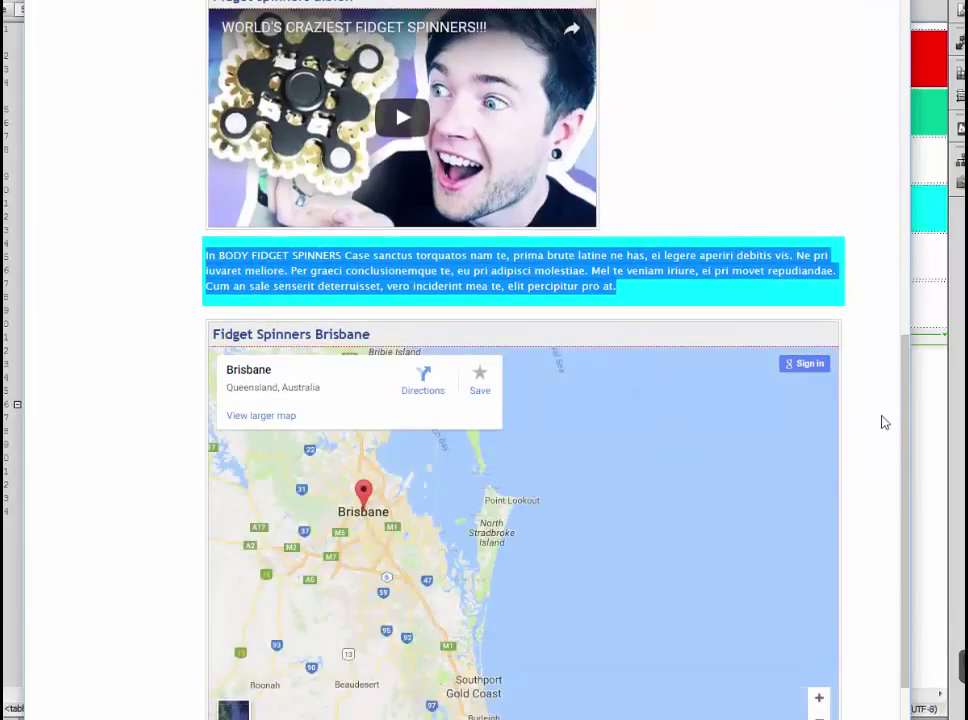
{"action": "left_click", "coordinate": [880, 462]}
{"action": "scroll", "coordinate": [881, 480], "scroll_direction": "down", "scroll_amount": 3}
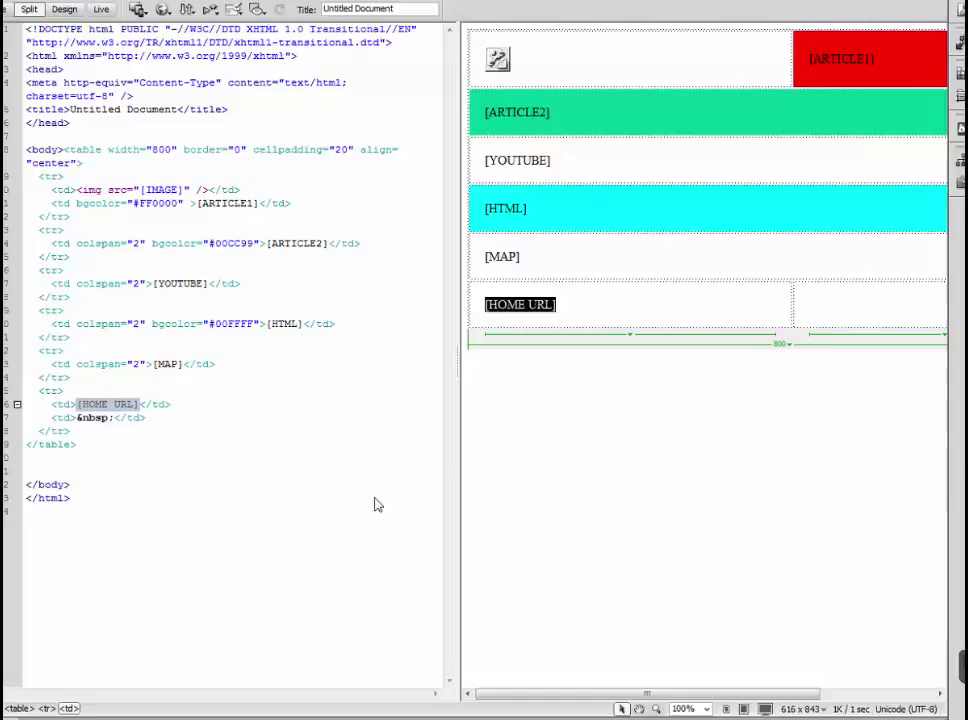
Switch to Notepad++, compare the placeholder list in new 198 with the table template in new 197, and select the template's entire code
{"action": "left_click", "coordinate": [173, 423]}
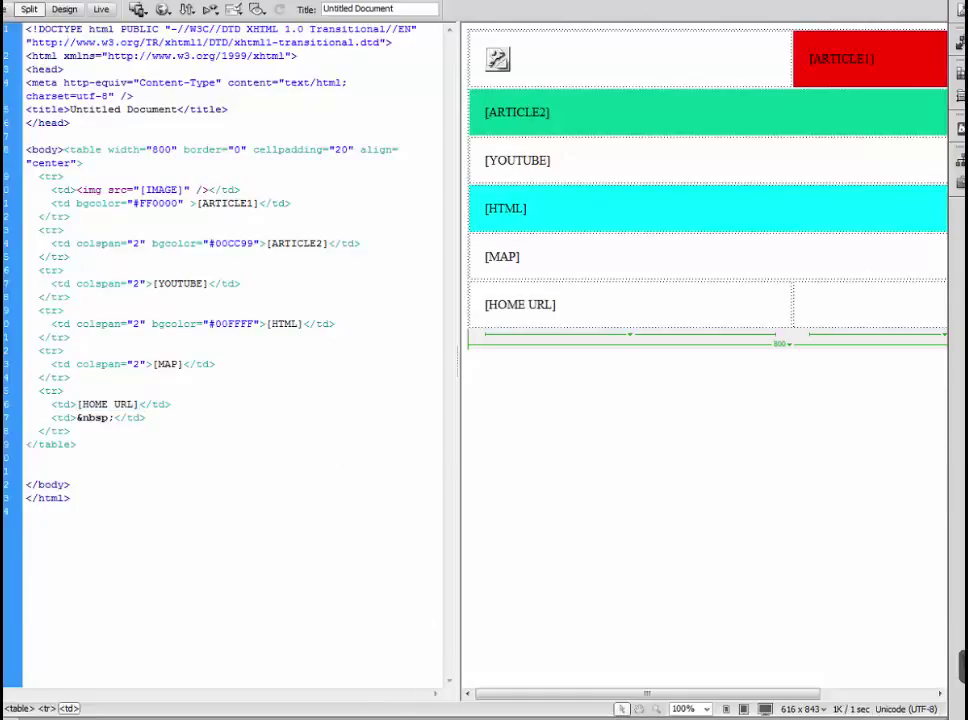
{"action": "key", "text": "alt+Tab"}
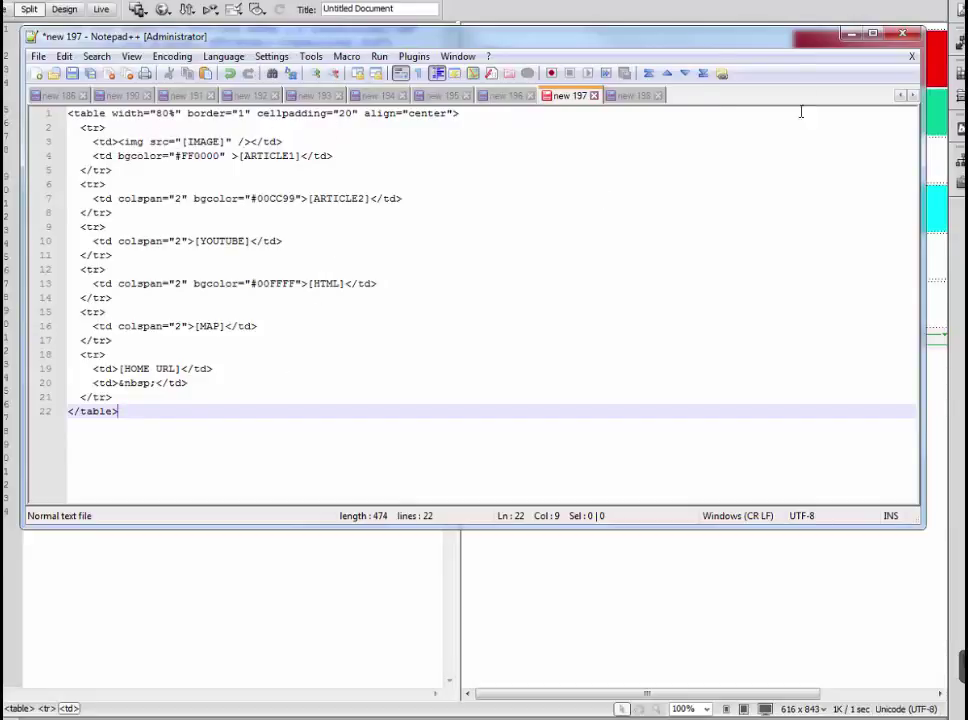
{"action": "left_click", "coordinate": [632, 97]}
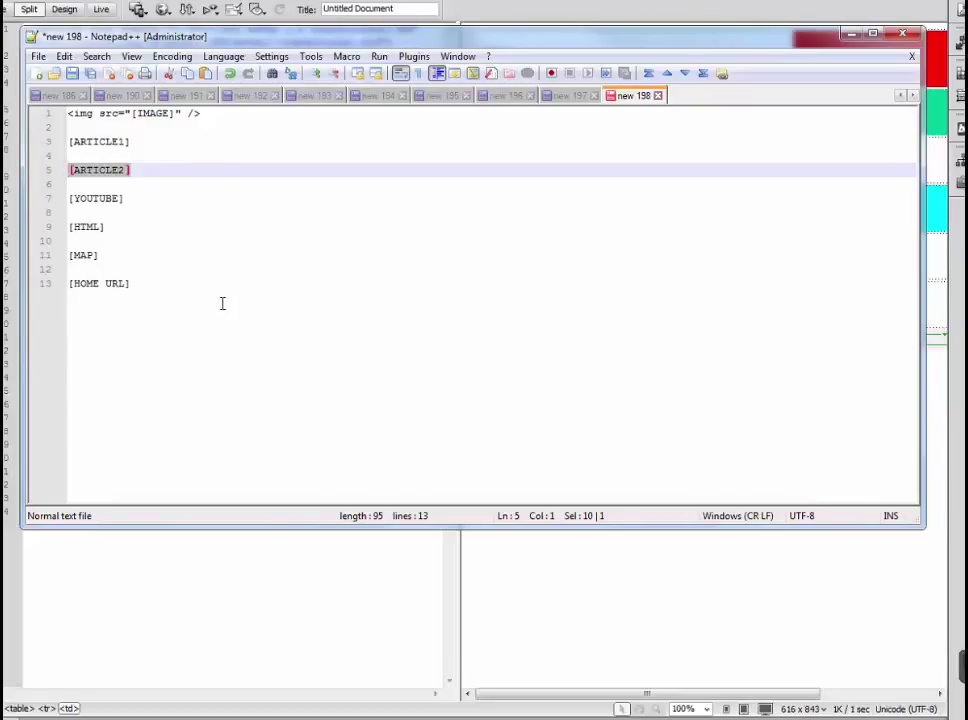
{"action": "left_click", "coordinate": [567, 96]}
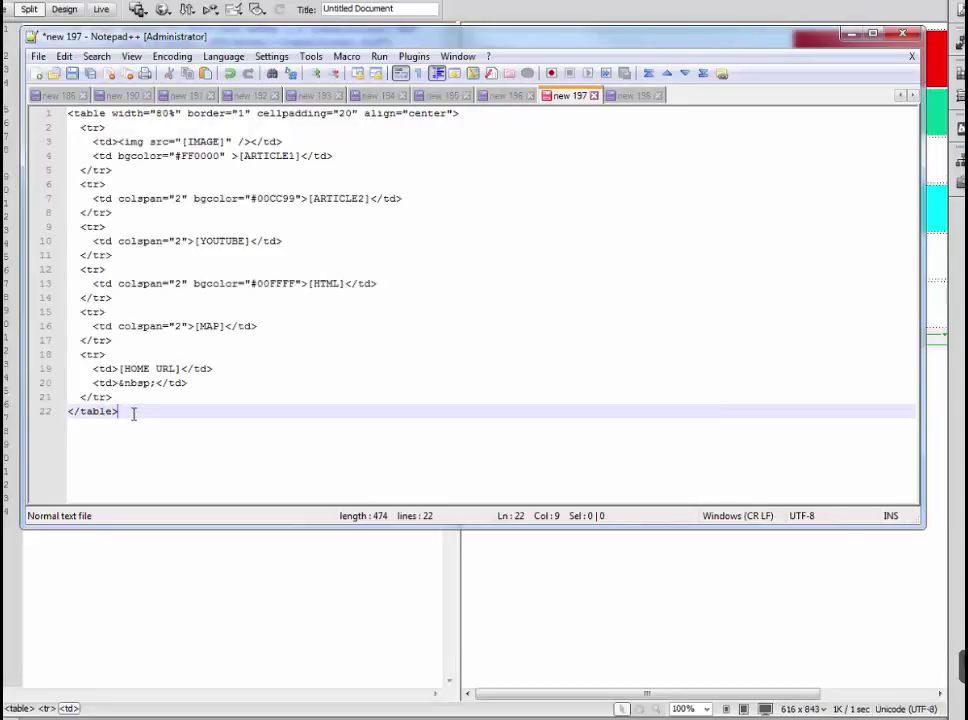
{"action": "left_click_drag", "start_coordinate": [133, 413], "coordinate": [66, 113]}
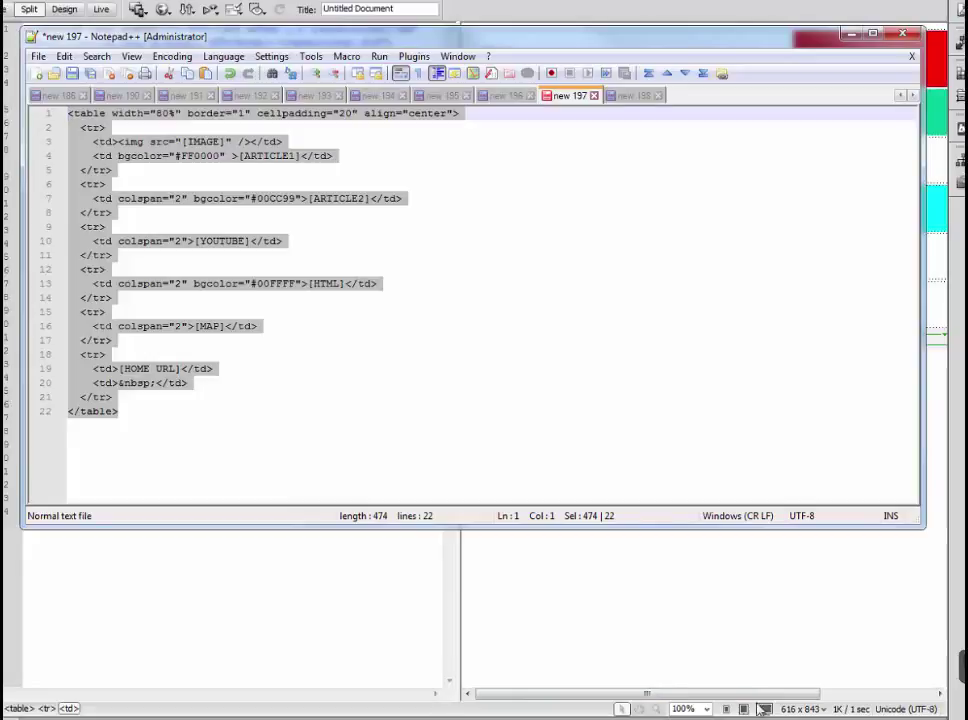
Switch to Google Site Creator and return the wizard from HTML Additional to the Main Keyword step
{"action": "key", "text": "alt+Tab"}
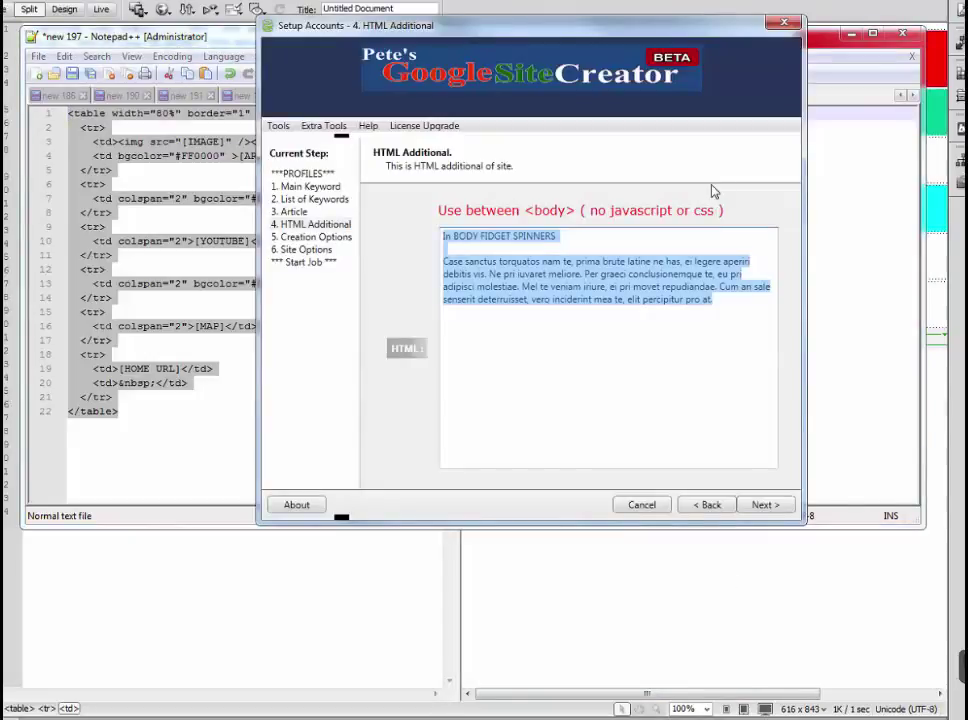
{"action": "left_click", "coordinate": [708, 506]}
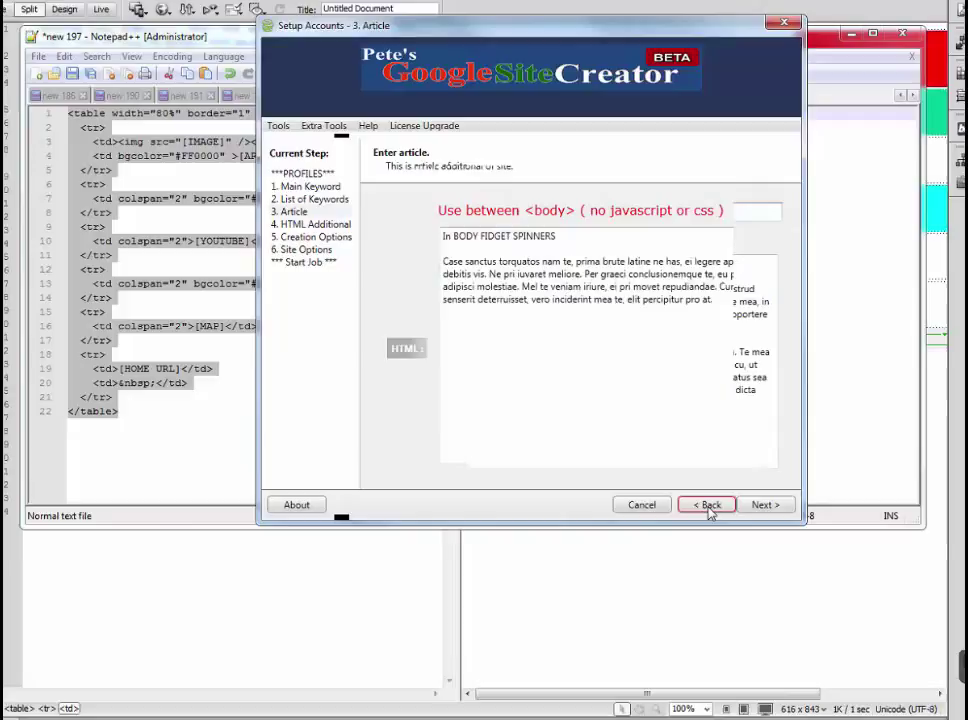
{"action": "left_click", "coordinate": [708, 506]}
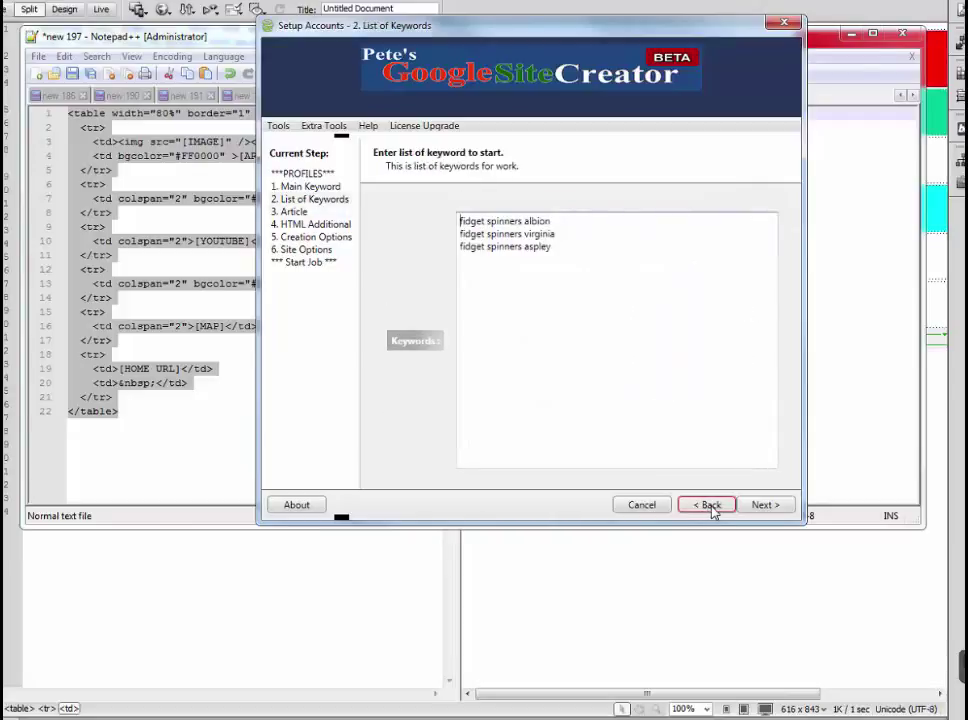
{"action": "left_click", "coordinate": [710, 506]}
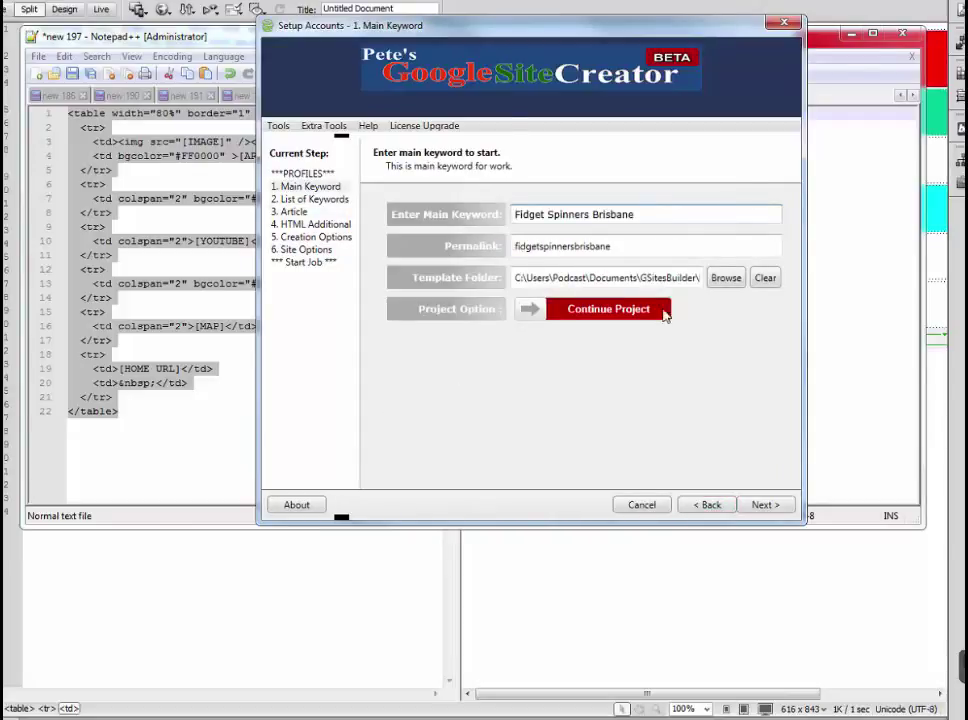